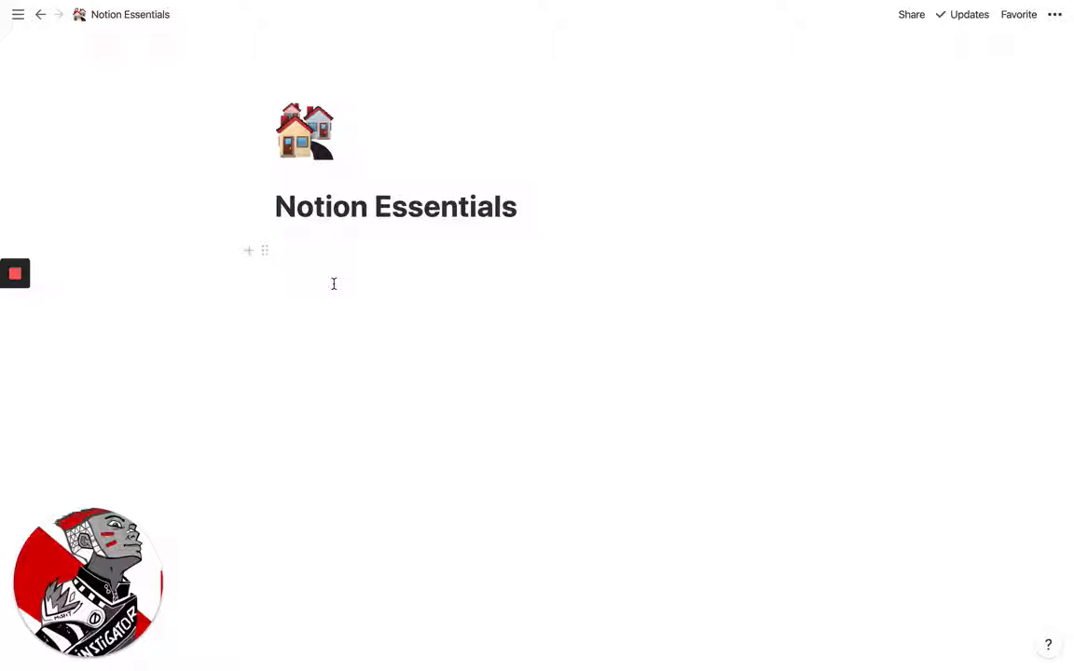
Add an untitled sub-page inside the Notion Essentials page and return to Notion Essentials
{"action": "left_click", "coordinate": [333, 283]}
{"action": "type", "text": "/pa"}
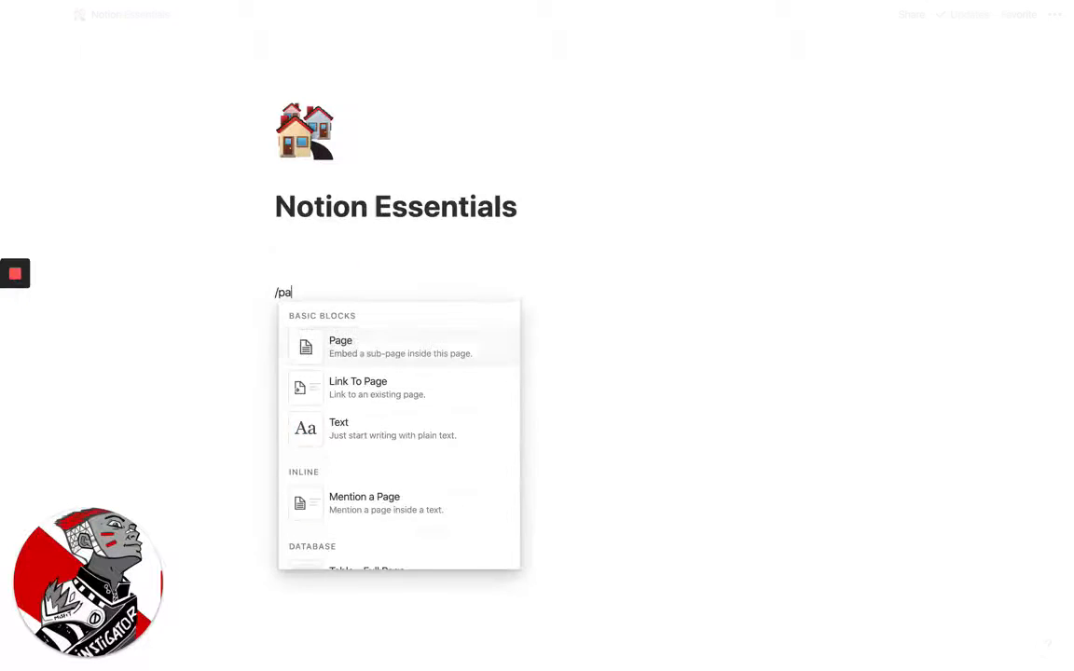
{"action": "key", "text": "Return"}
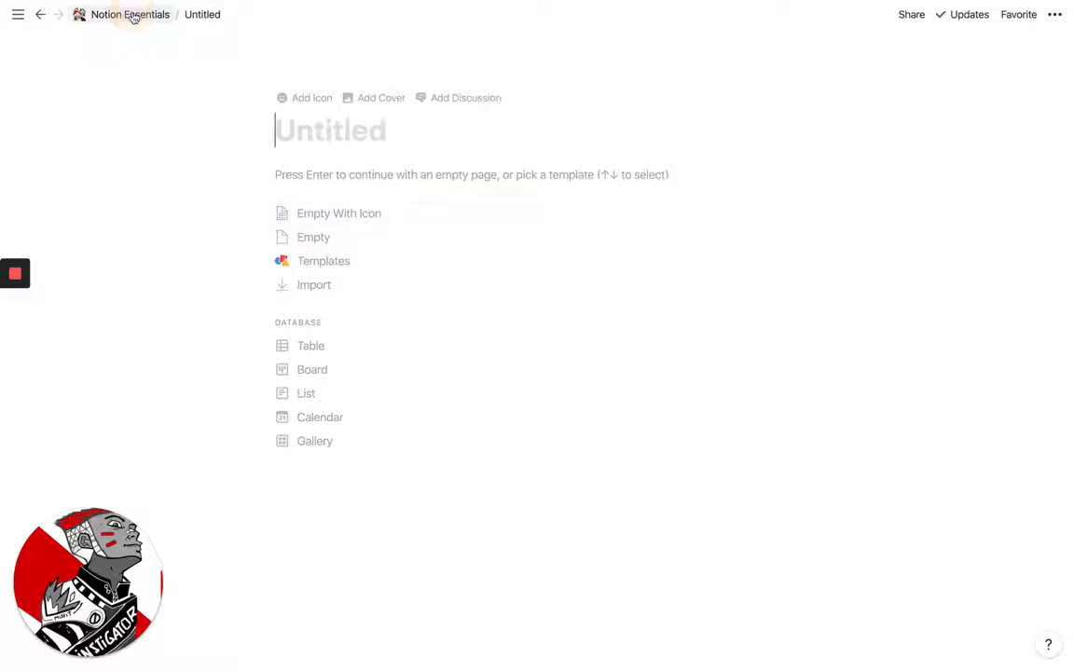
{"action": "left_click", "coordinate": [131, 14]}
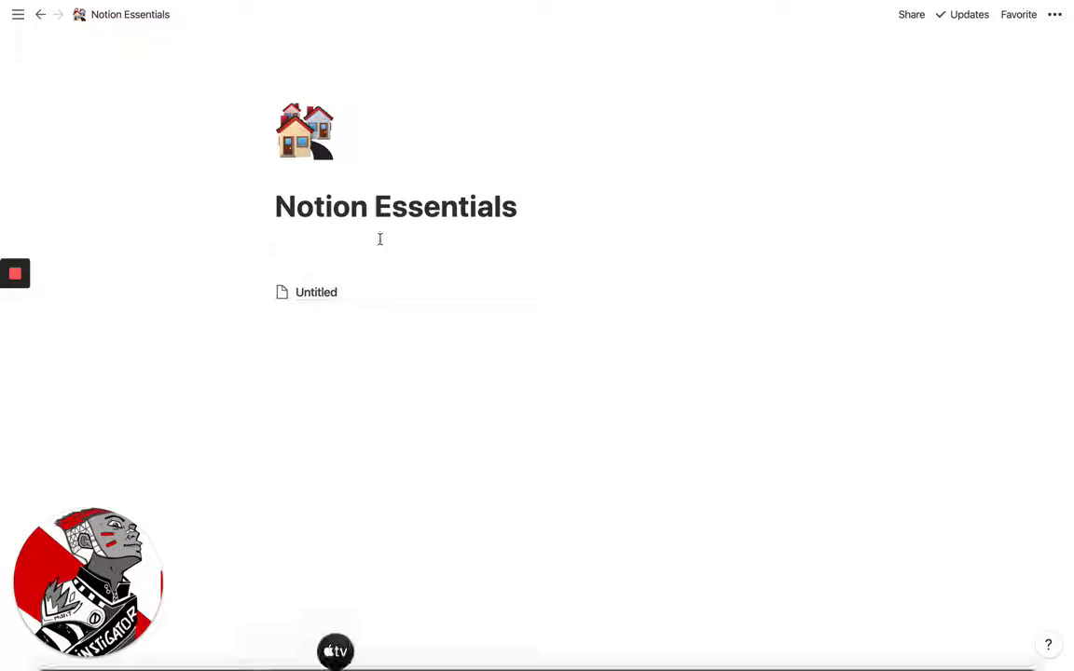
Search the emojis for "note" and set the black-and-white notebook as the untitled sub-page's icon
{"action": "left_click", "coordinate": [281, 294]}
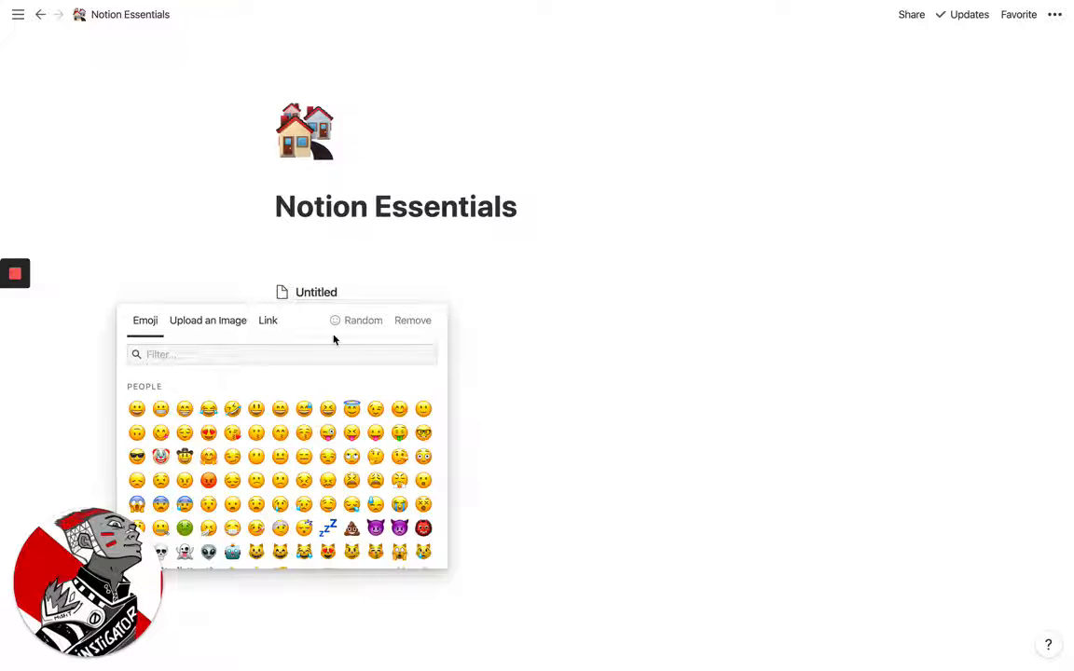
{"action": "type", "text": "note"}
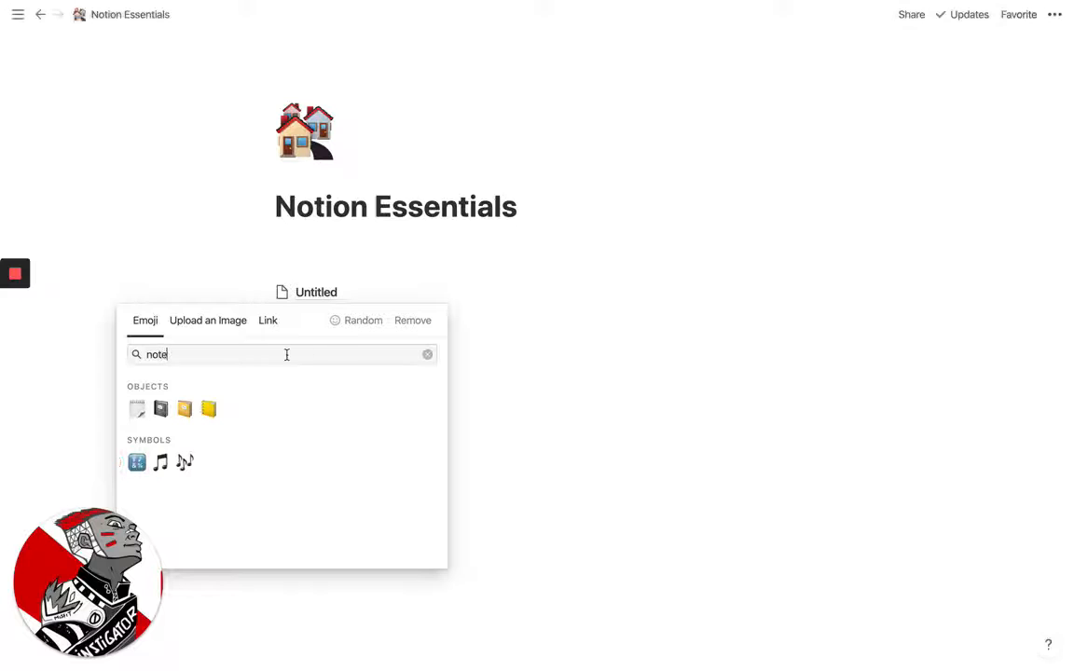
{"action": "left_click", "coordinate": [163, 408]}
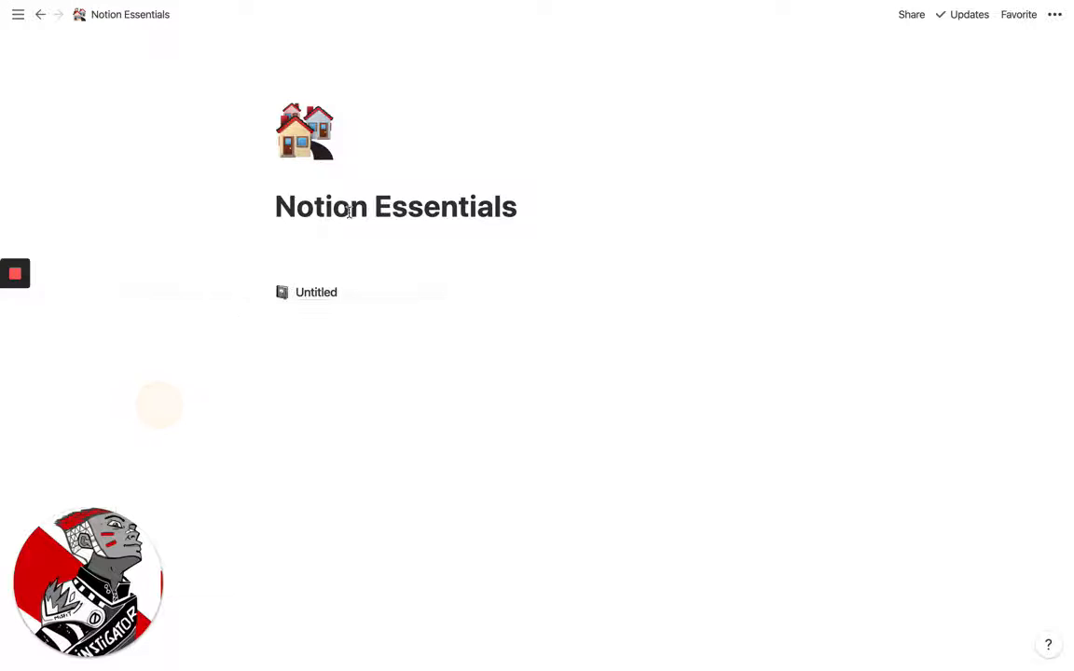
Open the untitled sub-page, title it "My Journal" and continue with an empty page
{"action": "left_click", "coordinate": [329, 296]}
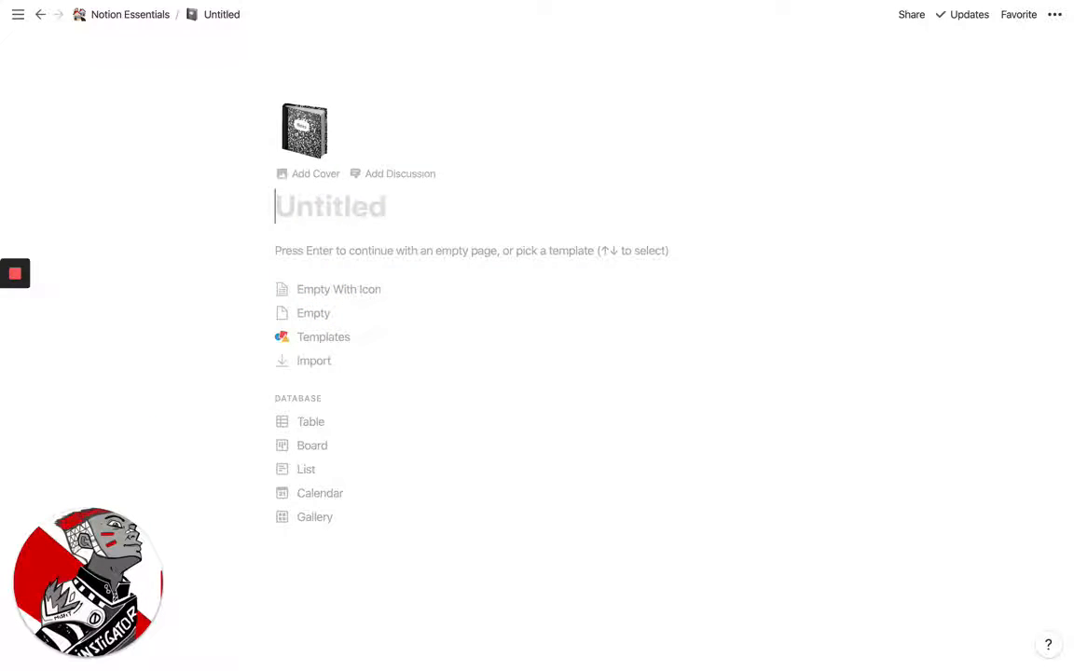
{"action": "type", "text": "Mt "}
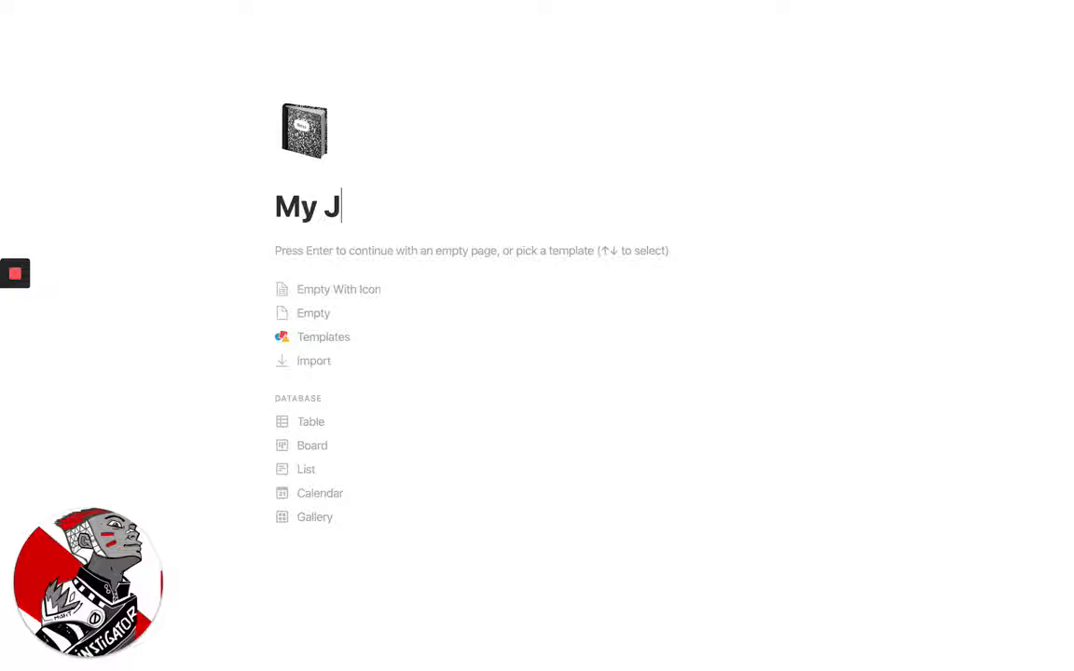
{"action": "type", "text": "JournL"}
{"action": "key", "text": "BackSpace"}
{"action": "type", "text": "AL"}
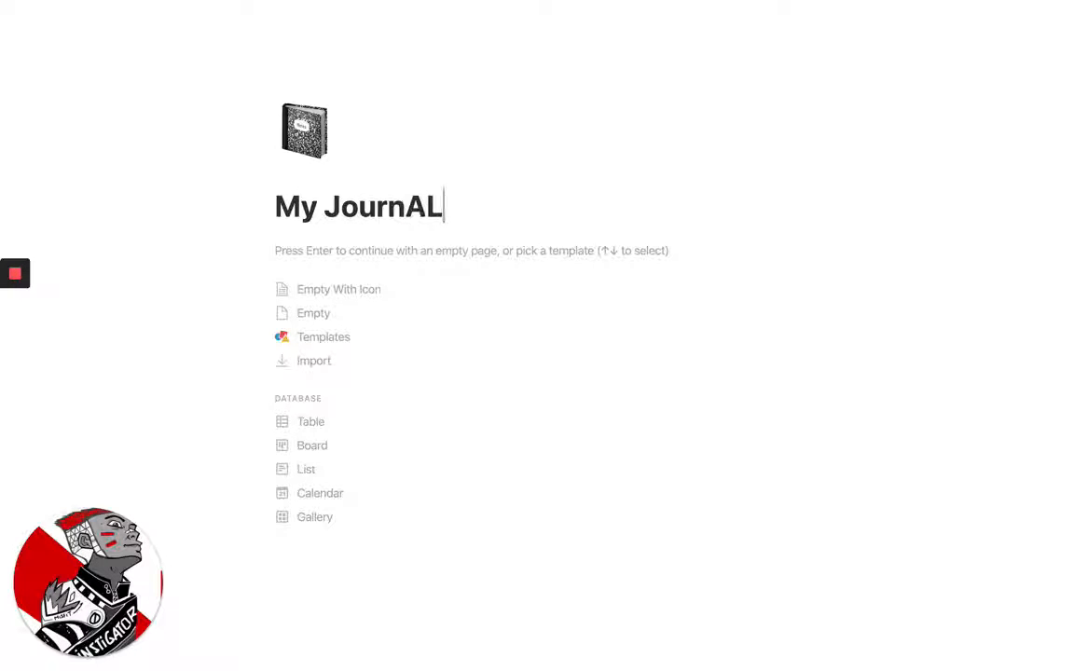
{"action": "type", "text": "A"}
{"action": "key", "text": "BackSpace"}
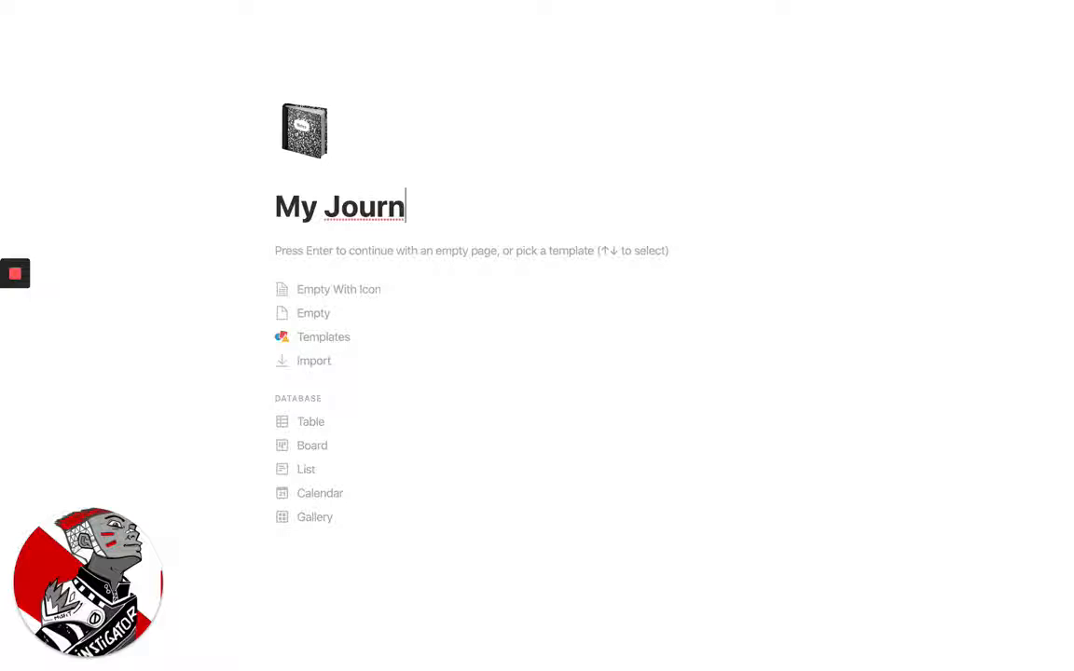
{"action": "type", "text": "l"}
{"action": "key", "text": "BackSpace"}
{"action": "type", "text": "al"}
{"action": "key", "text": "Return"}
Add a sub-page titled "December 12" inside My Journal and return to the My Journal page
{"action": "type", "text": "/pg"}
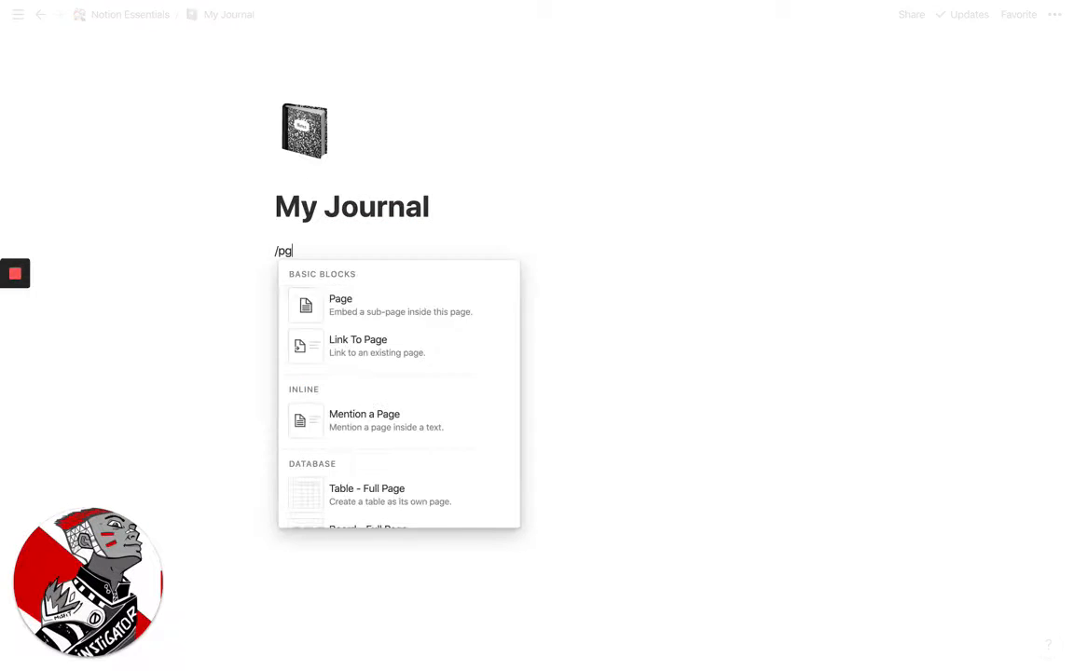
{"action": "key", "text": "Return"}
{"action": "type", "text": "e"}
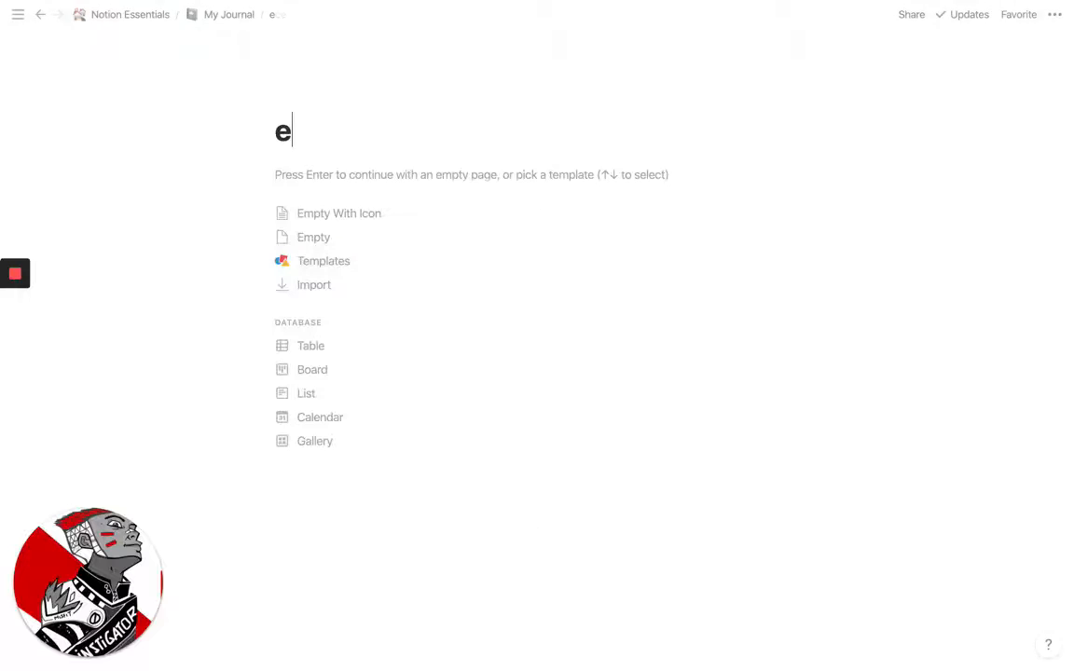
{"action": "key", "text": "BackSpace"}
{"action": "type", "text": "Decc"}
{"action": "key", "text": "BackSpace"}
{"action": "type", "text": "ember 12"}
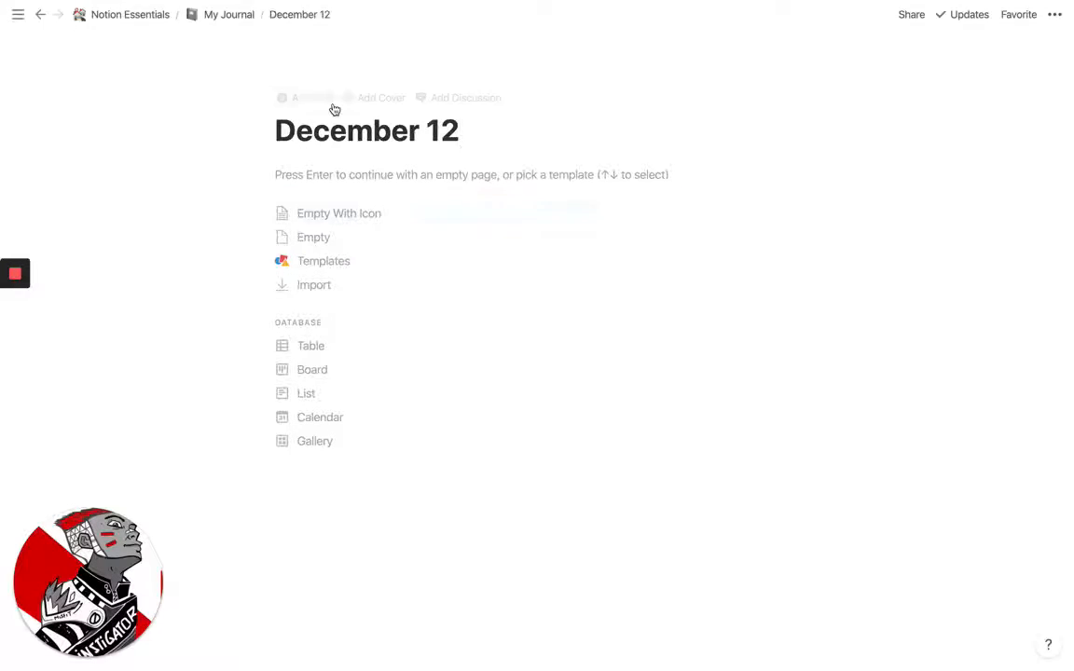
{"action": "left_click", "coordinate": [233, 15]}
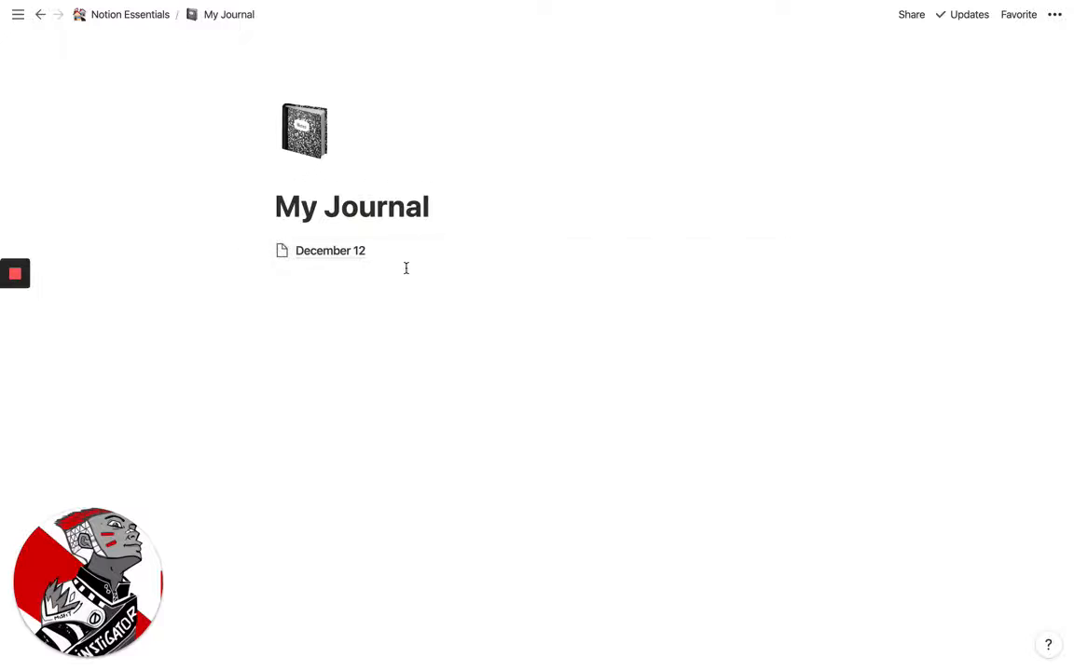
Open the December 12 sub-page and rename it as "December Journal Entries"
{"action": "left_click", "coordinate": [295, 253]}
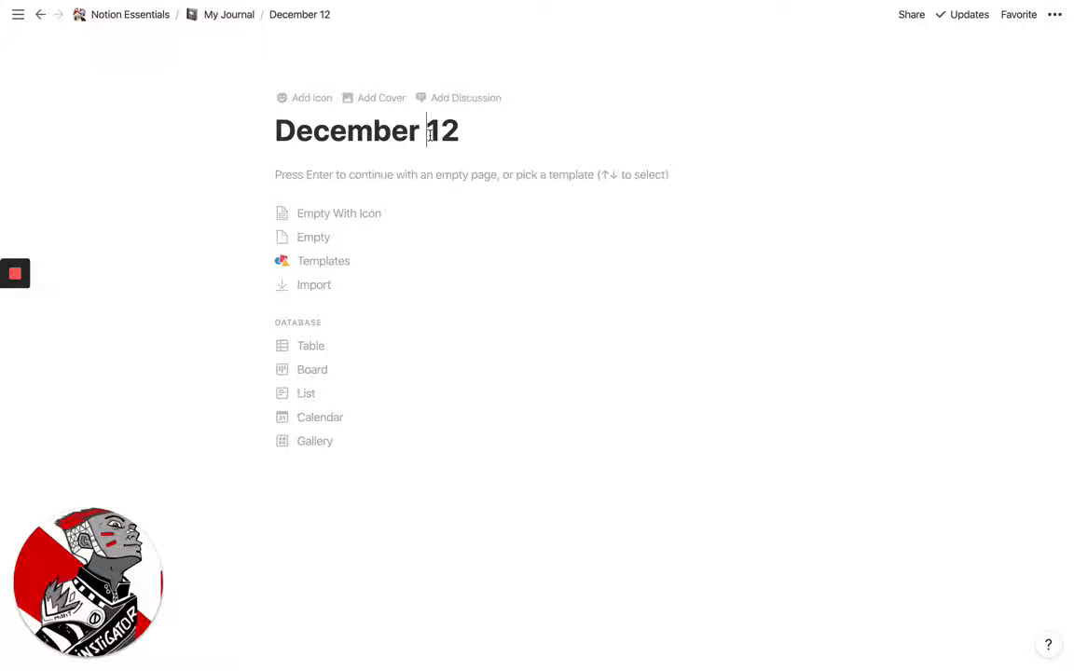
{"action": "double_click", "coordinate": [442, 131]}
{"action": "key", "text": "BackSpace"}
{"action": "type", "text": "Journal "}
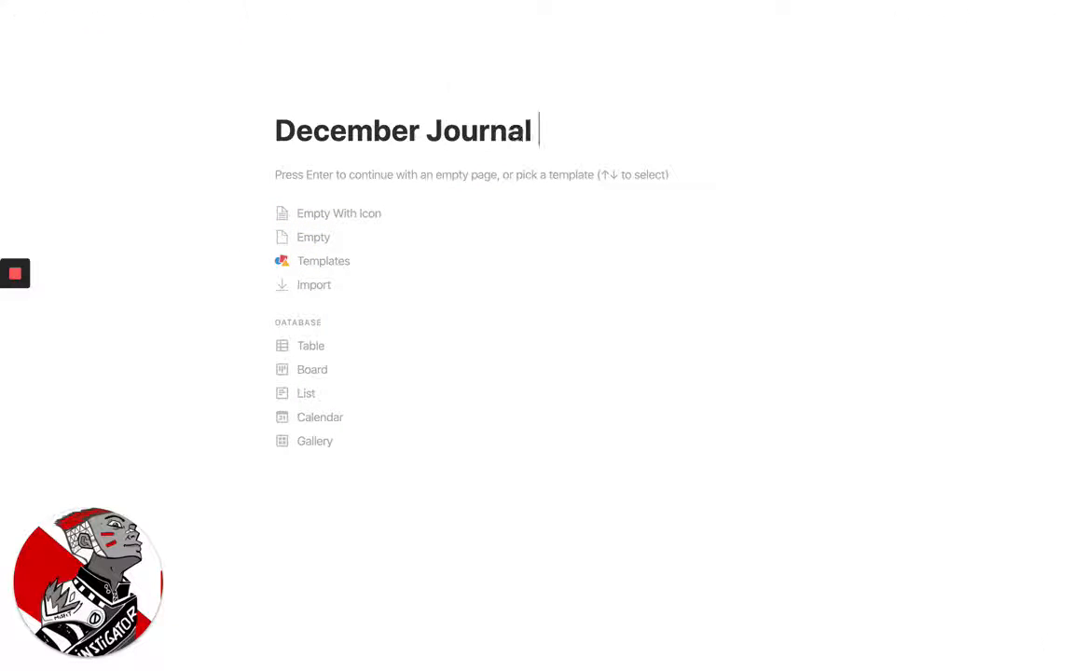
{"action": "type", "text": "Entries"}
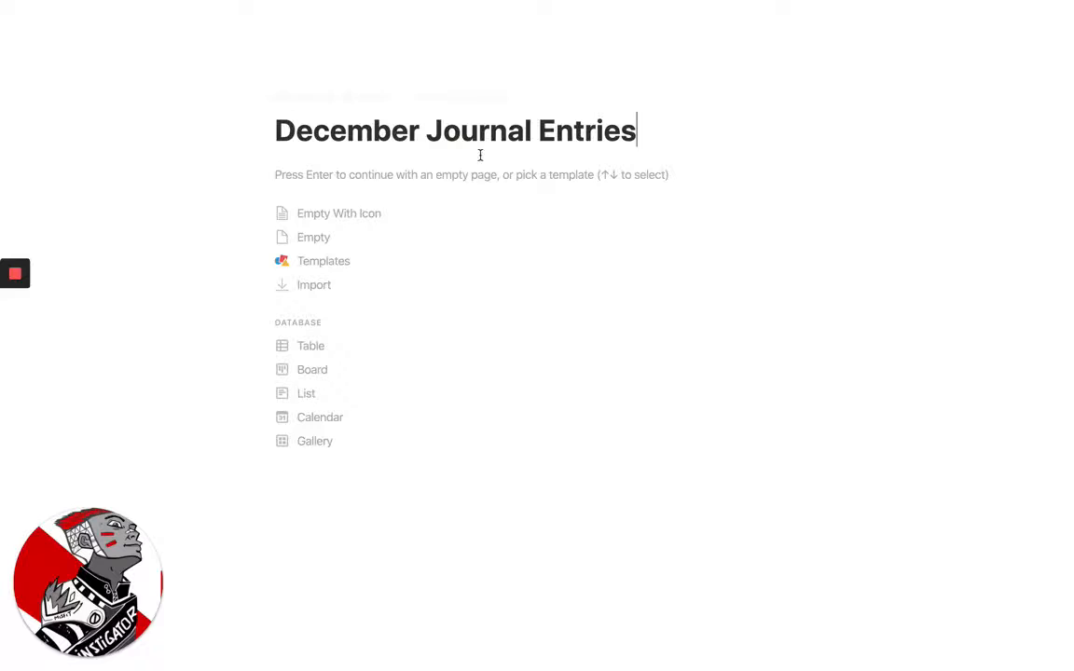
Insert an inline list database in the body of the December Journal Entries page
{"action": "left_click", "coordinate": [324, 177]}
{"action": "type", "text": "."}
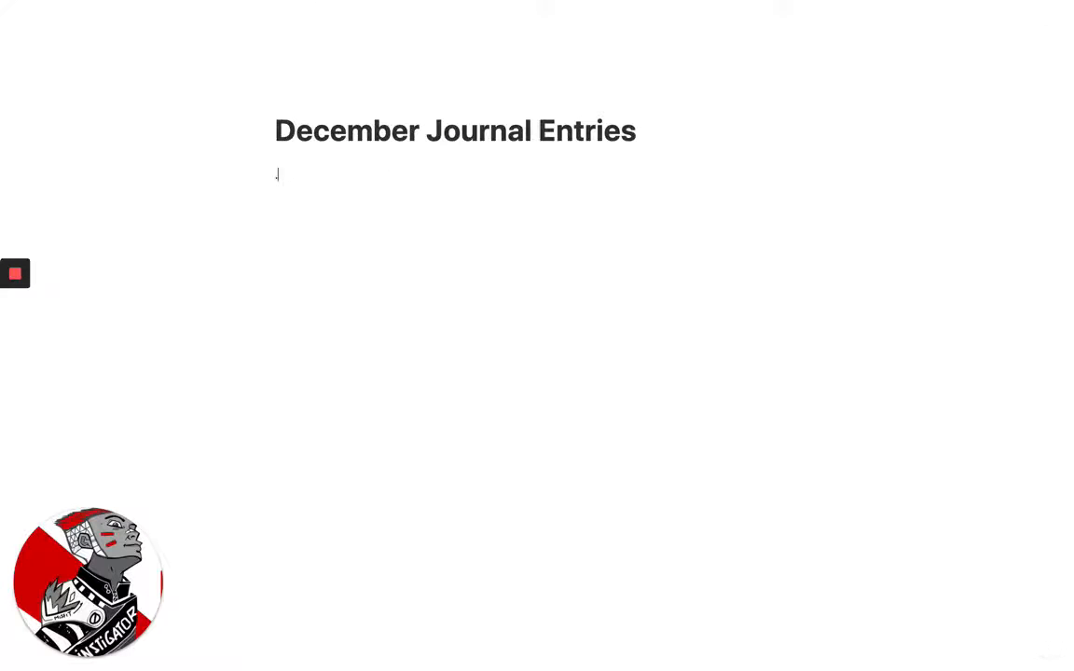
{"action": "type", "text": "/lis"}
{"action": "key", "text": "Down"}
{"action": "key", "text": "Down"}
{"action": "key", "text": "Down"}
{"action": "key", "text": "Down"}
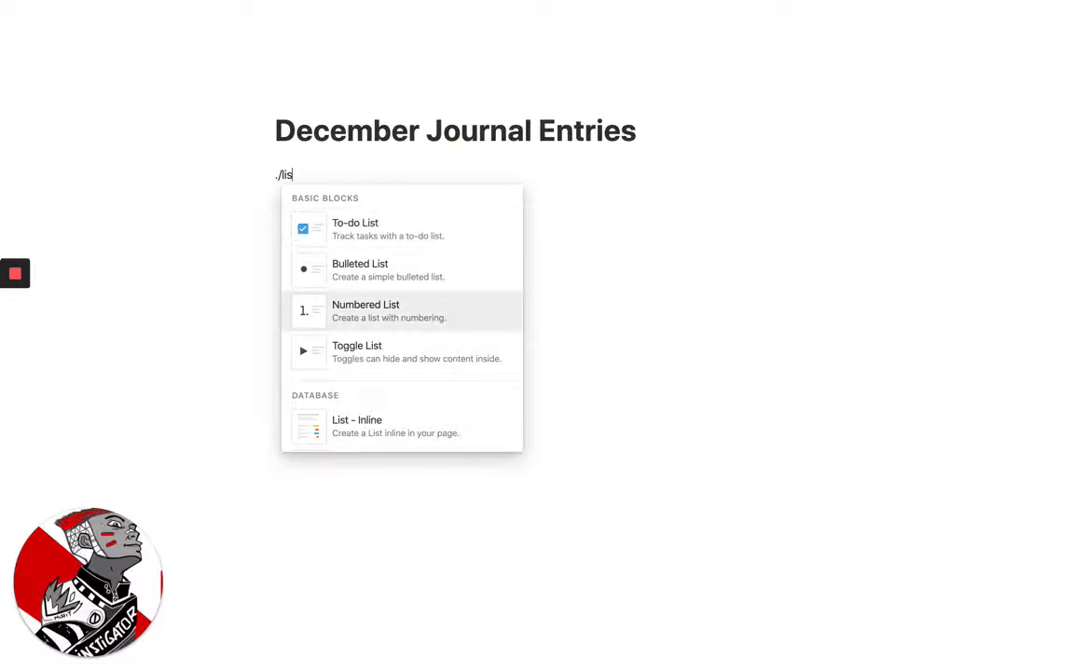
{"action": "key", "text": "Return"}
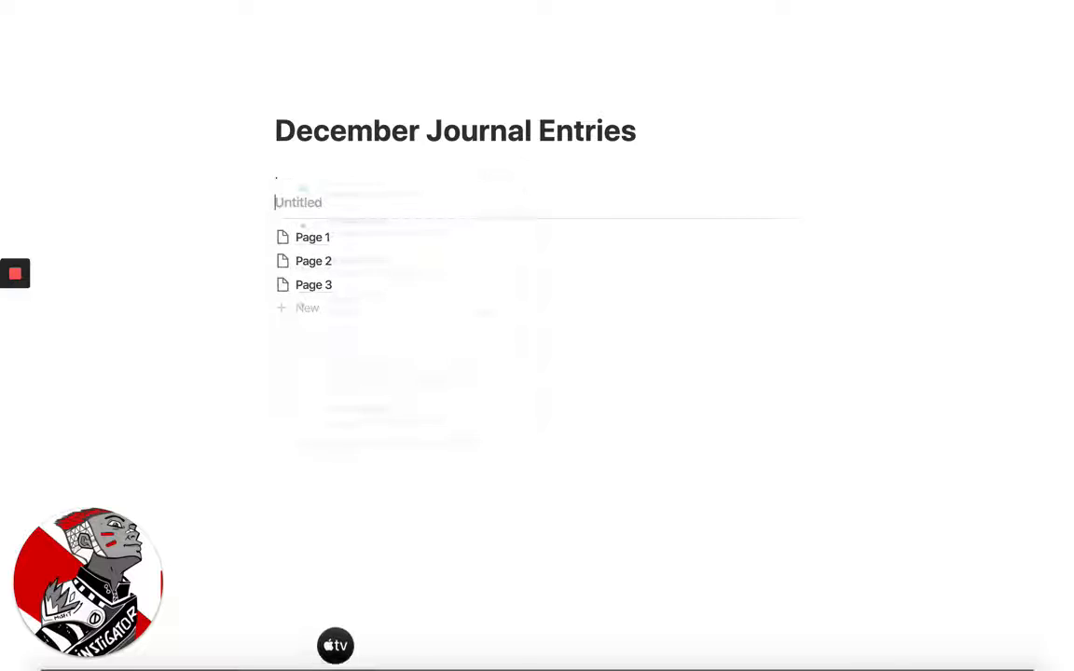
Open Page 1 from the inline list and rename it as "December 12th"
{"action": "left_click", "coordinate": [307, 240]}
{"action": "key", "text": "BackSpace"}
{"action": "key", "text": "BackSpace"}
{"action": "key", "text": "BackSpace"}
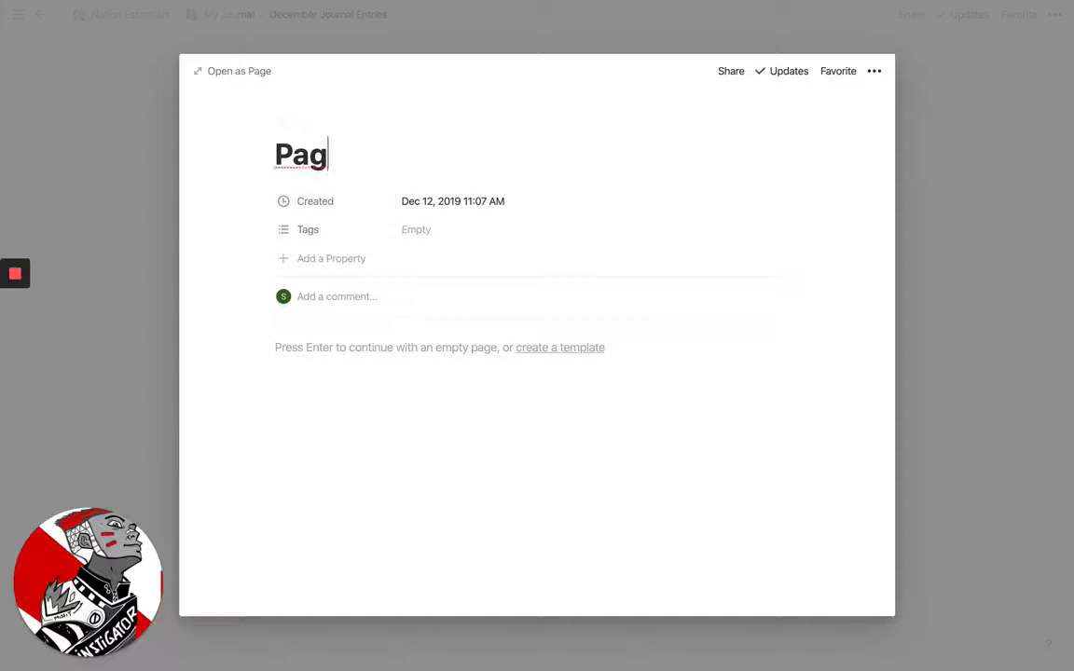
{"action": "key", "text": "BackSpace"}
{"action": "key", "text": "BackSpace"}
{"action": "key", "text": "BackSpace"}
{"action": "type", "text": "Dce"}
{"action": "key", "text": "BackSpace"}
{"action": "key", "text": "BackSpace"}
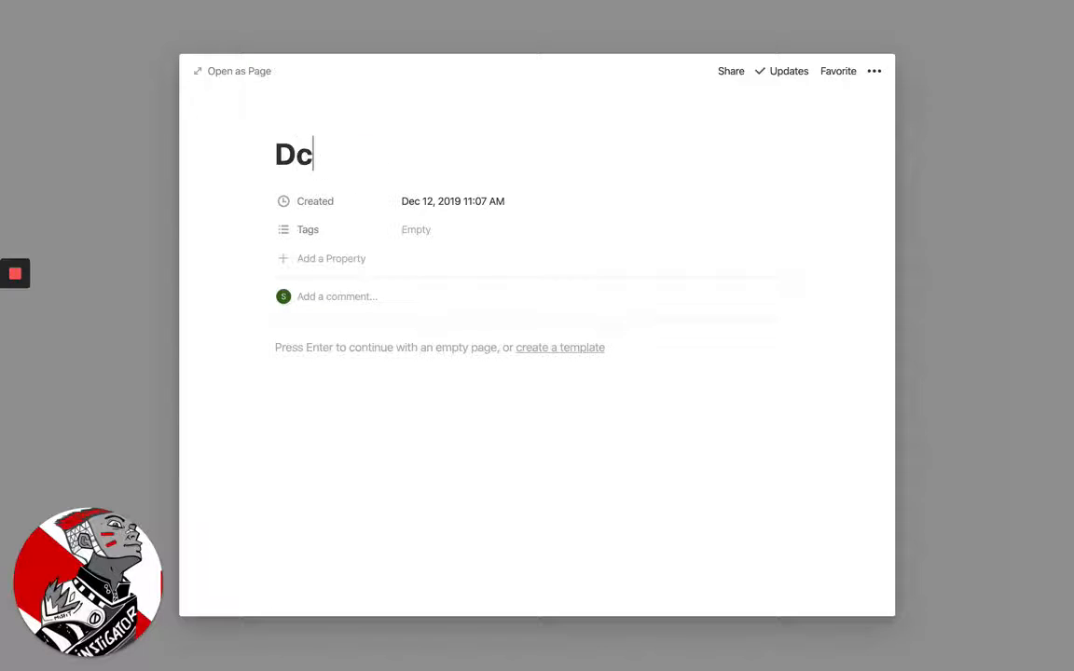
{"action": "type", "text": "cember"}
{"action": "key", "text": "BackSpace"}
{"action": "key", "text": "BackSpace"}
{"action": "key", "text": "BackSpace"}
{"action": "type", "text": "be"}
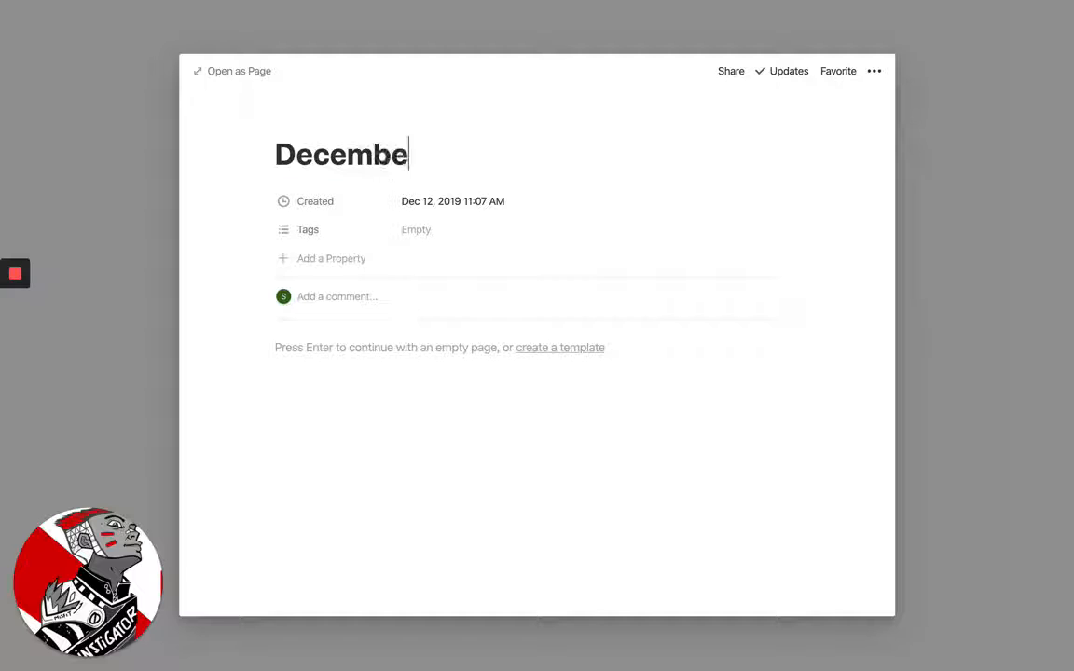
{"action": "type", "text": "r 12rh"}
{"action": "key", "text": "BackSpace"}
{"action": "key", "text": "BackSpace"}
{"action": "type", "text": "th"}
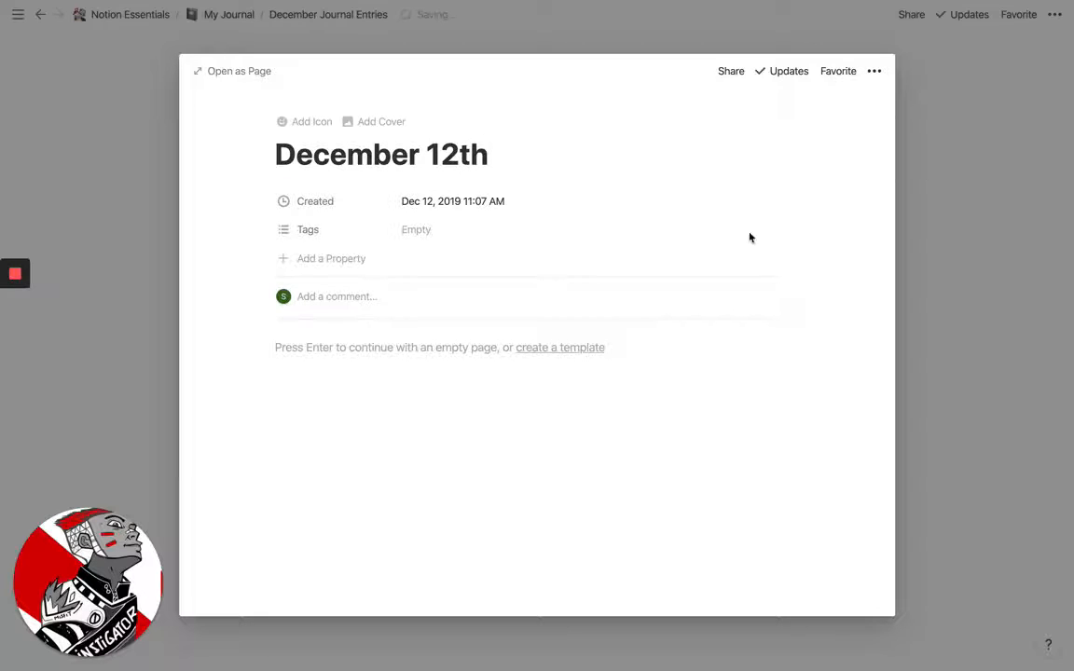
Write "This is my first enrtry" in the body of the December 12th entry and close the entry
{"action": "left_click", "coordinate": [367, 487]}
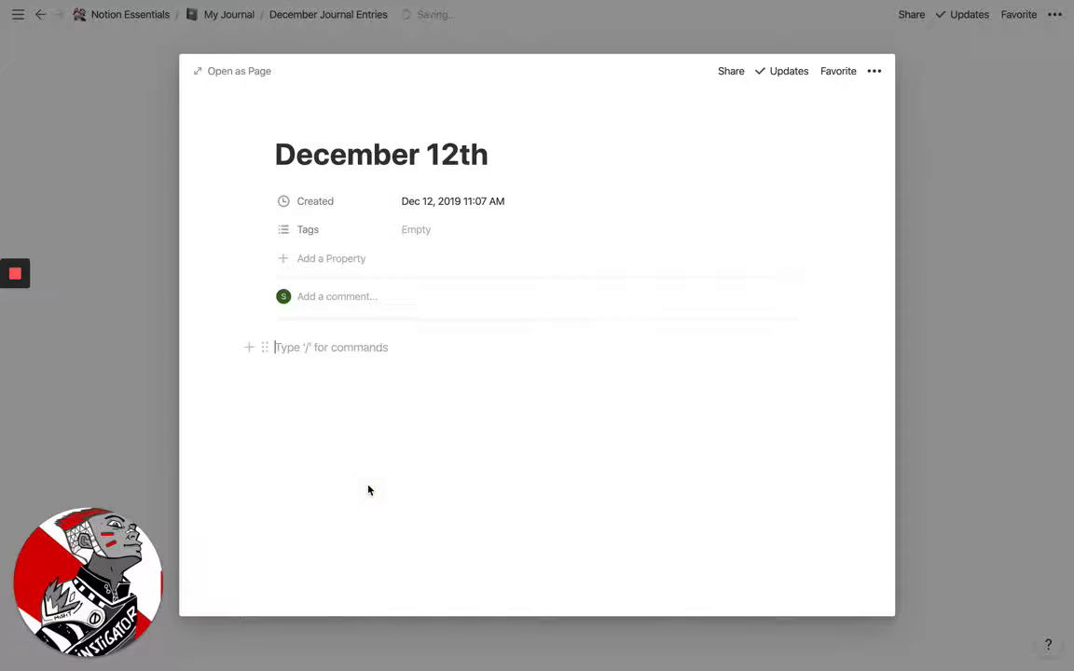
{"action": "type", "text": "gs"}
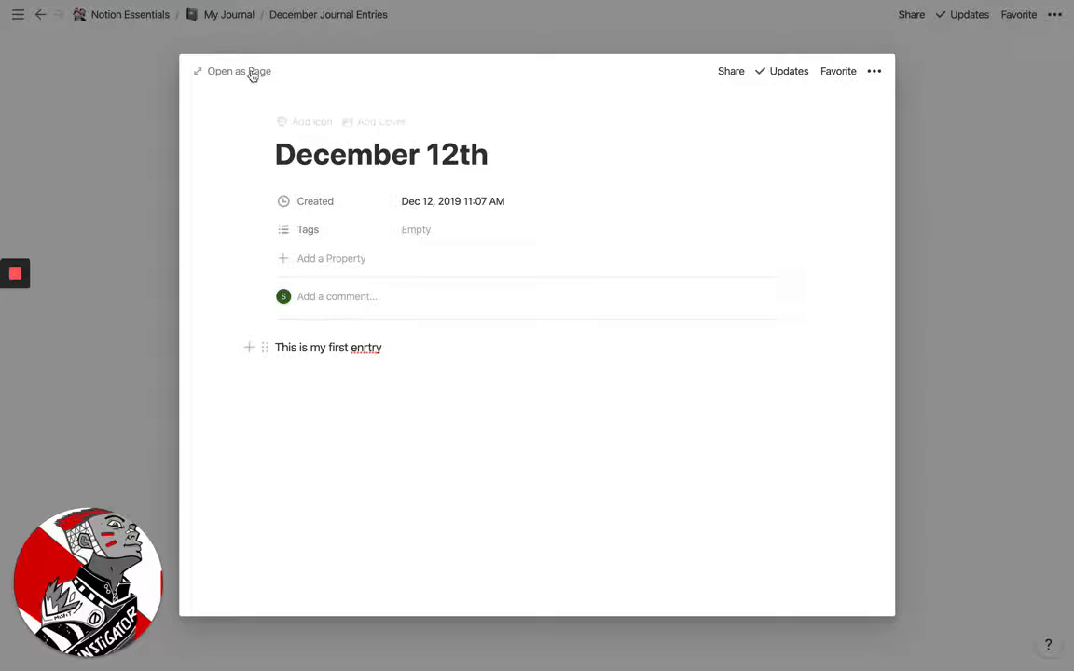
{"action": "left_click", "coordinate": [136, 131]}
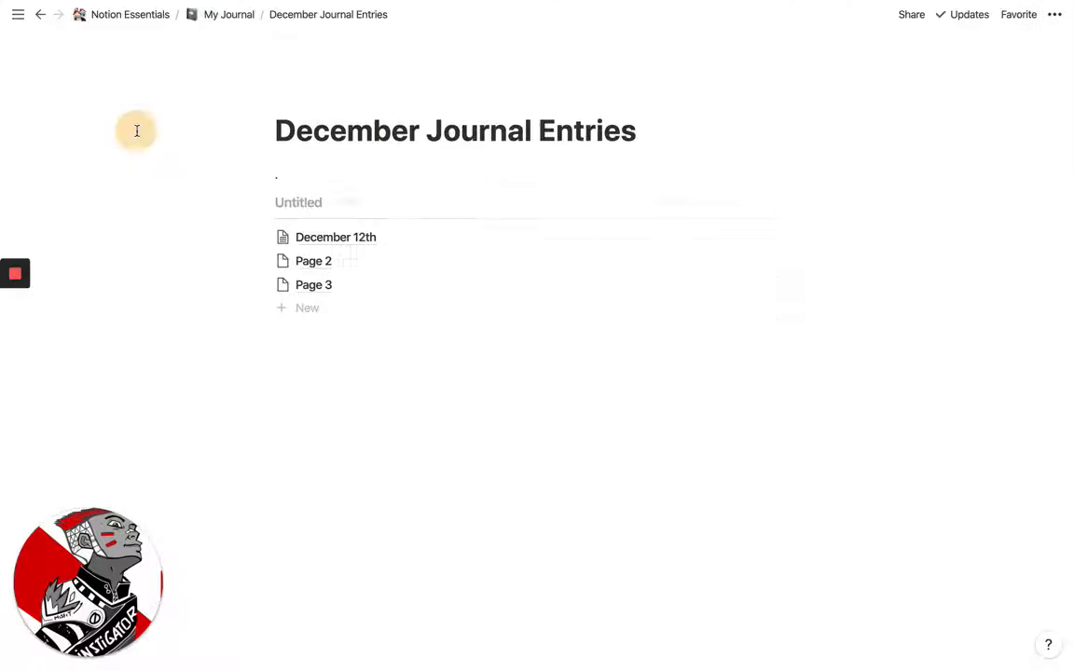
Open Page 2 from the inline list, rename it as "December 13th" and close the entry
{"action": "left_click", "coordinate": [307, 260]}
{"action": "triple_click", "coordinate": [352, 158]}
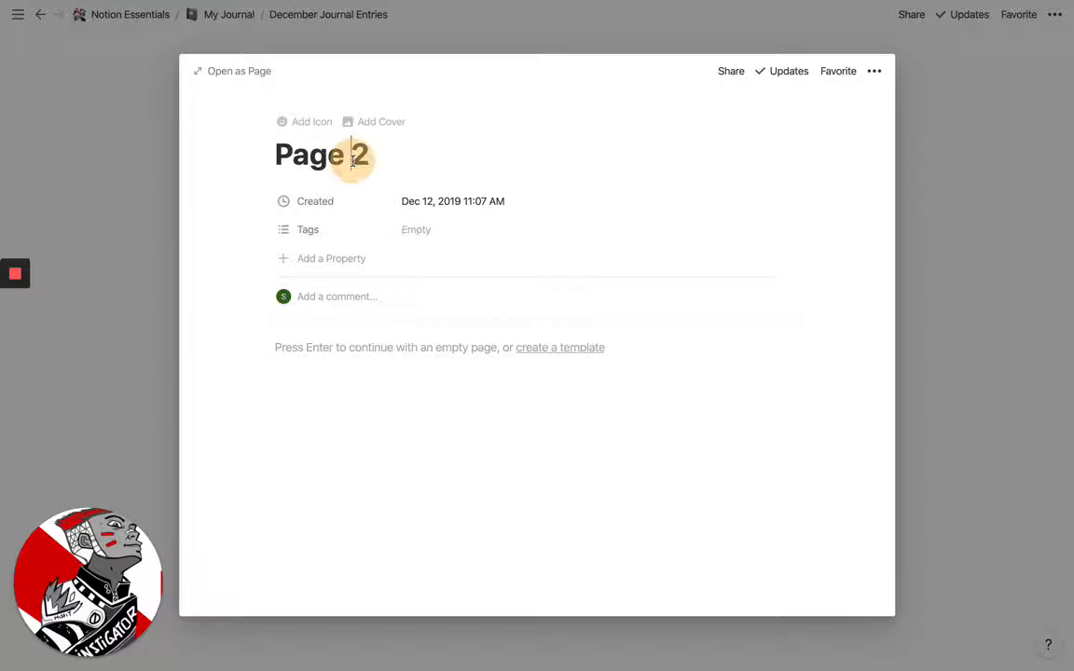
{"action": "type", "text": "December 13th"}
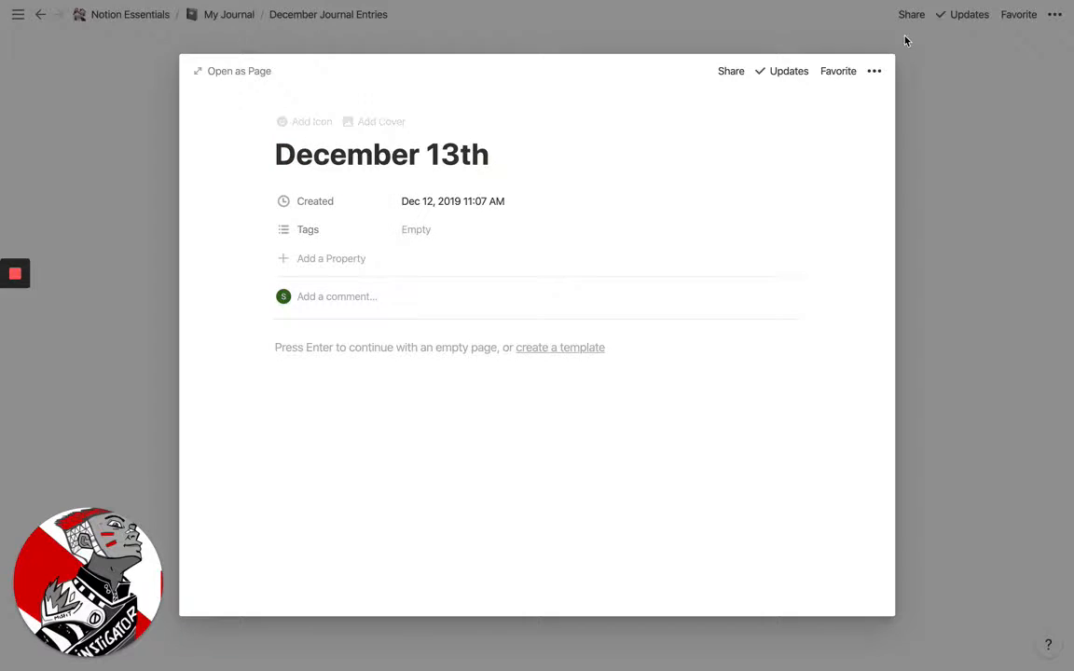
{"action": "left_click", "coordinate": [983, 120]}
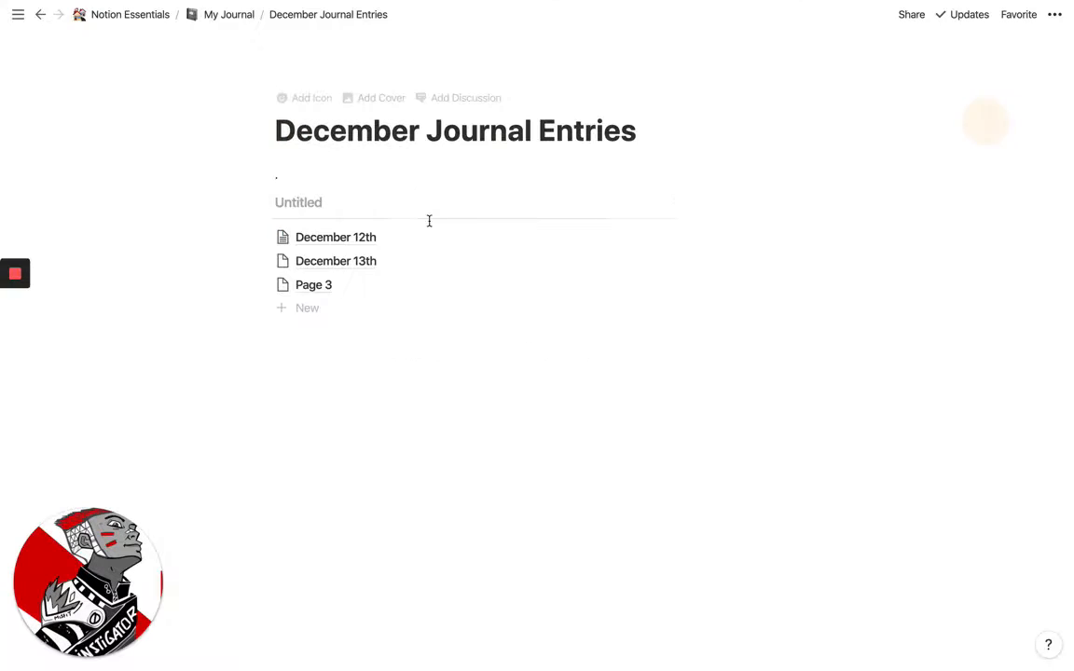
Return to the My Journal page, give December Journal Entries a snowflake icon and open that page
{"action": "mouse_move", "coordinate": [285, 168]}
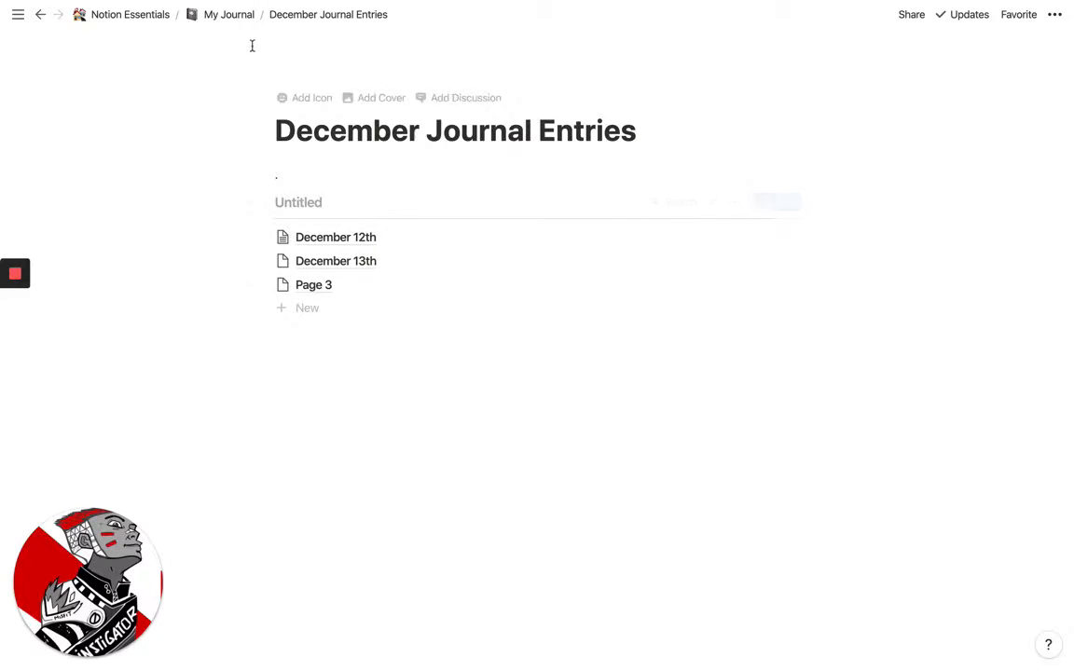
{"action": "left_click", "coordinate": [235, 23]}
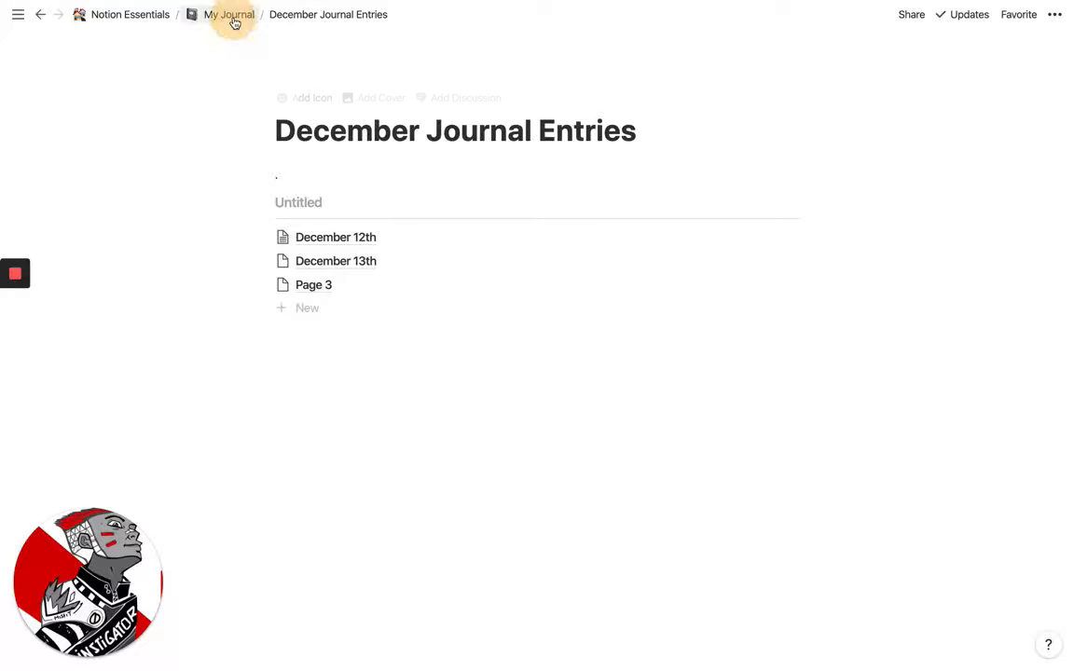
{"action": "left_click", "coordinate": [265, 252]}
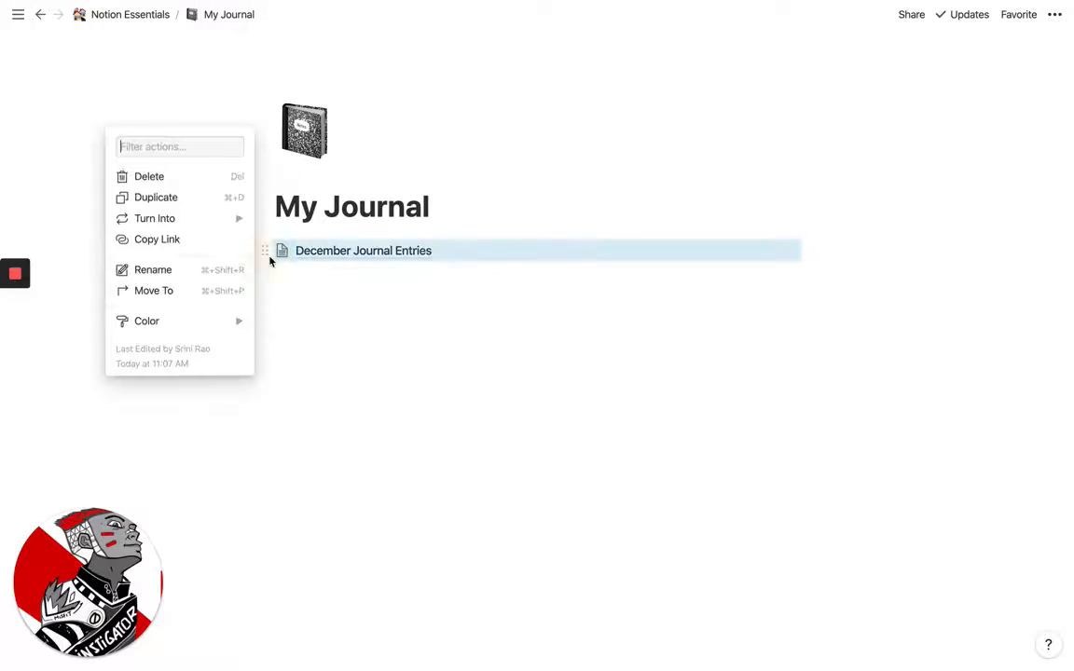
{"action": "left_click", "coordinate": [328, 314]}
{"action": "left_click", "coordinate": [282, 252]}
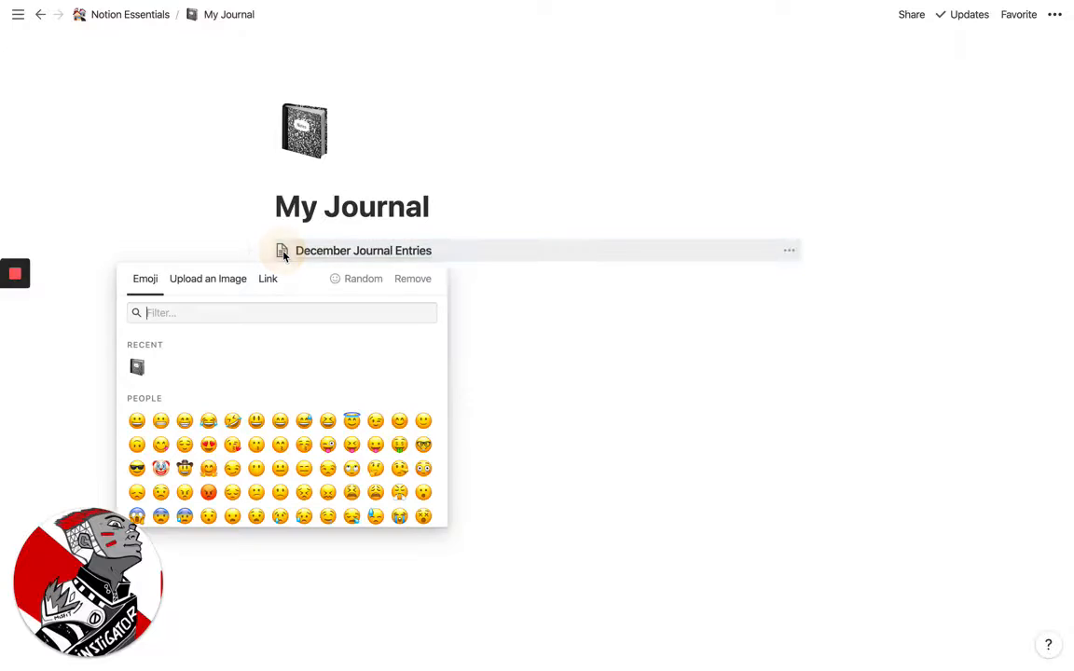
{"action": "type", "text": "snow"}
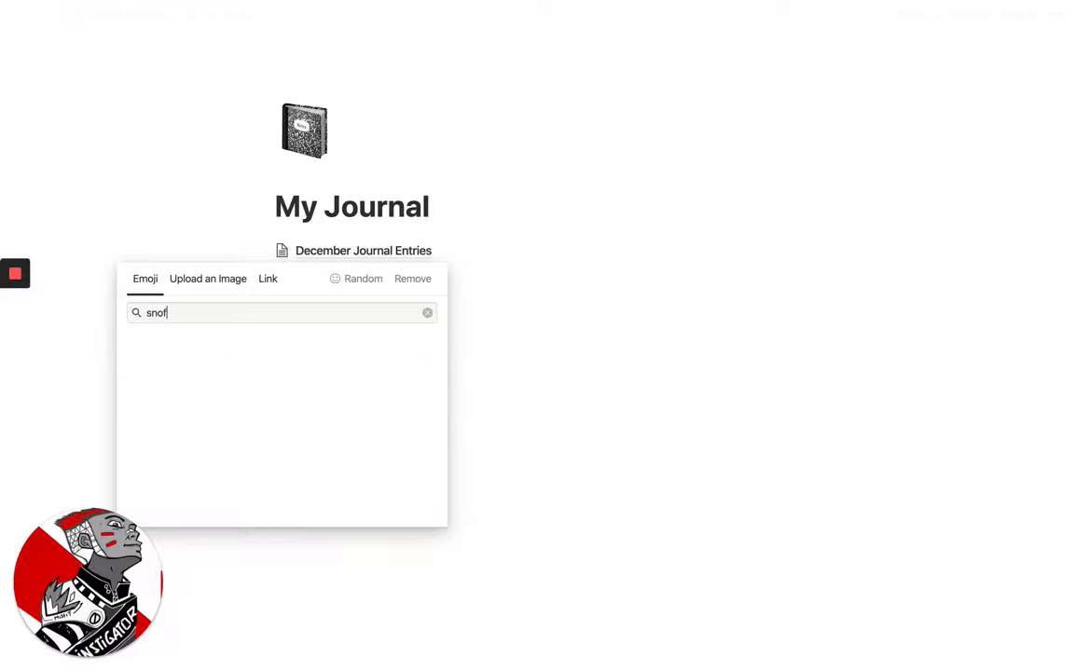
{"action": "left_click", "coordinate": [136, 365]}
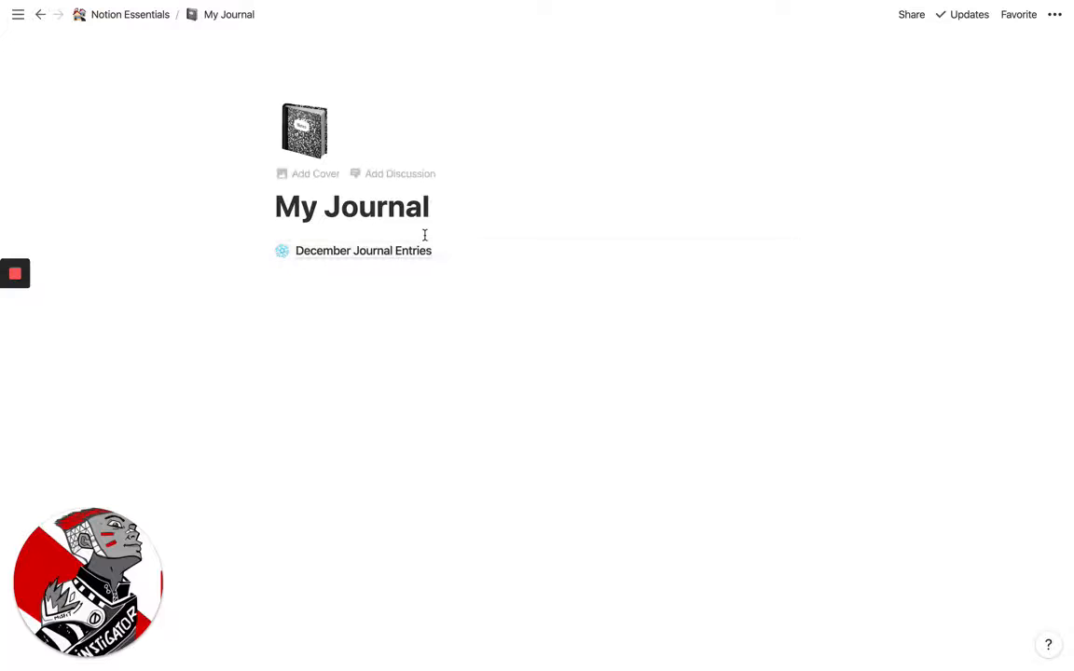
{"action": "left_click", "coordinate": [390, 265]}
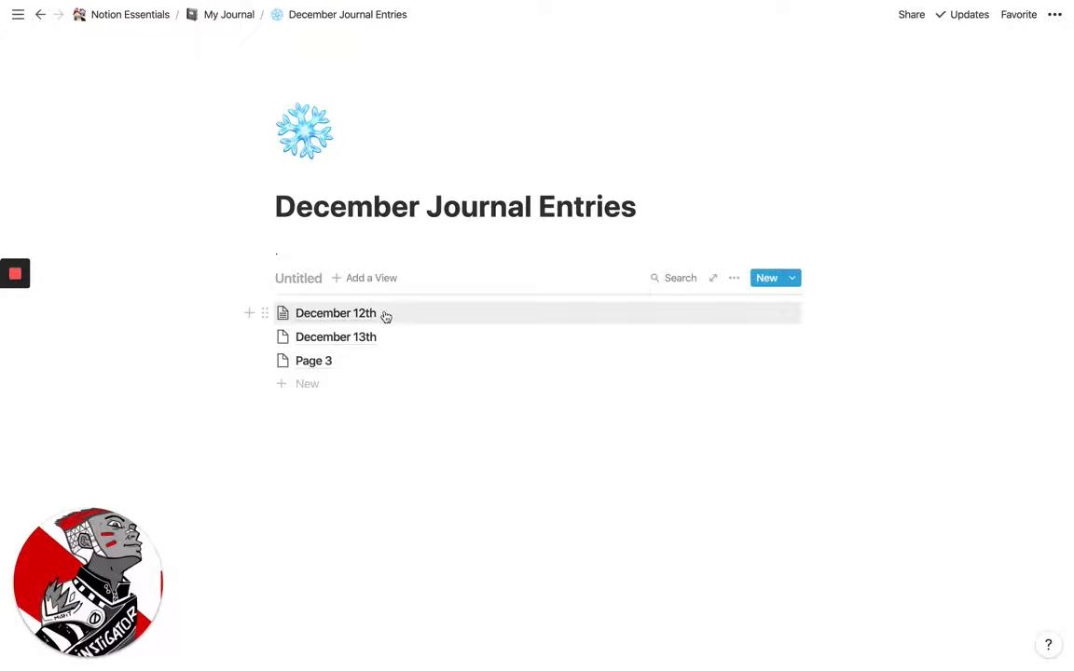
{"action": "left_click", "coordinate": [376, 278]}
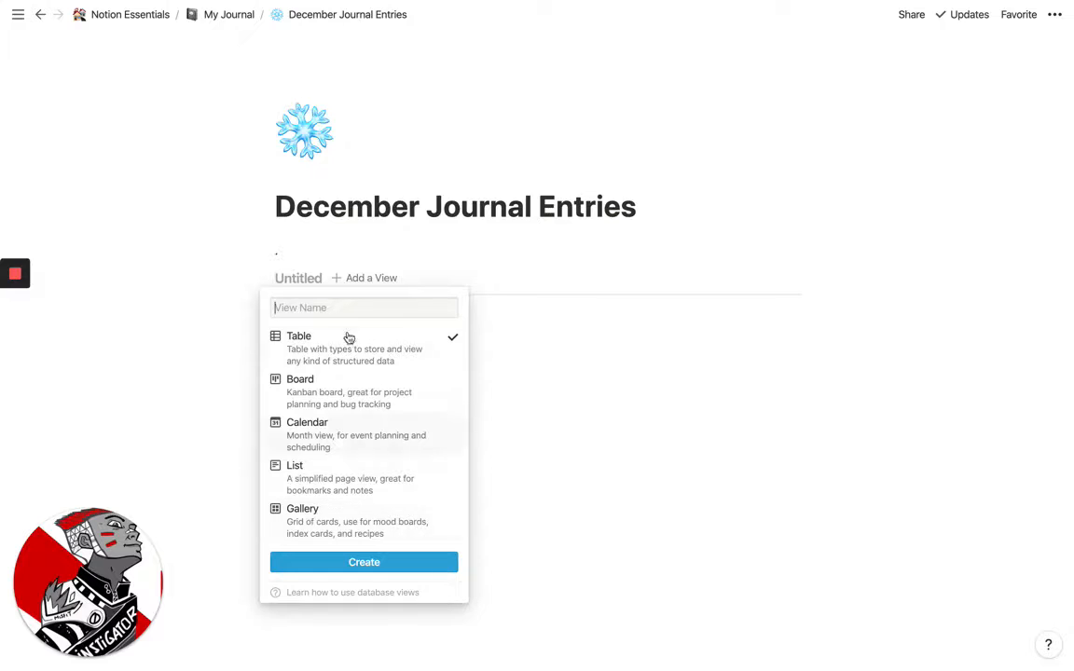
{"action": "left_click", "coordinate": [328, 390]}
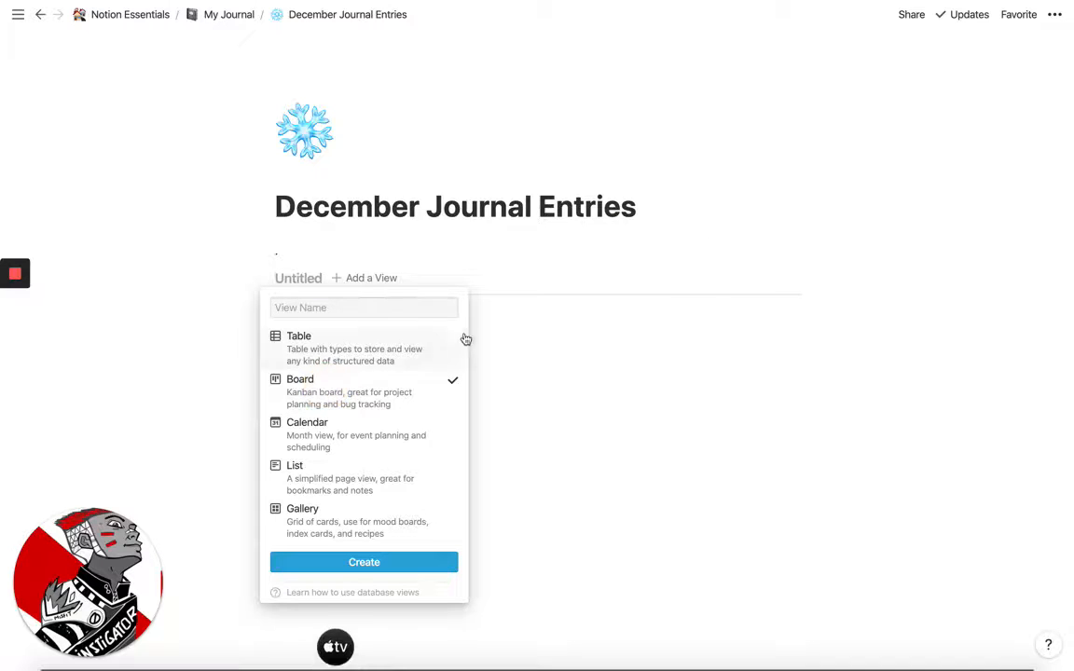
{"action": "left_click", "coordinate": [483, 256]}
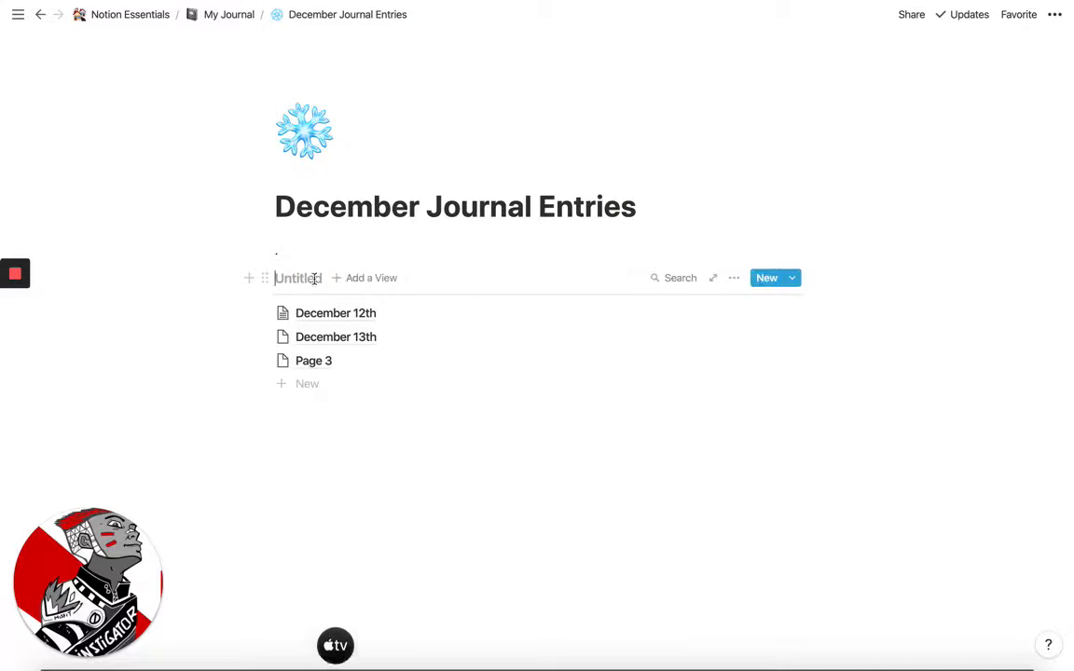
{"action": "left_click", "coordinate": [373, 278]}
{"action": "left_click", "coordinate": [450, 270]}
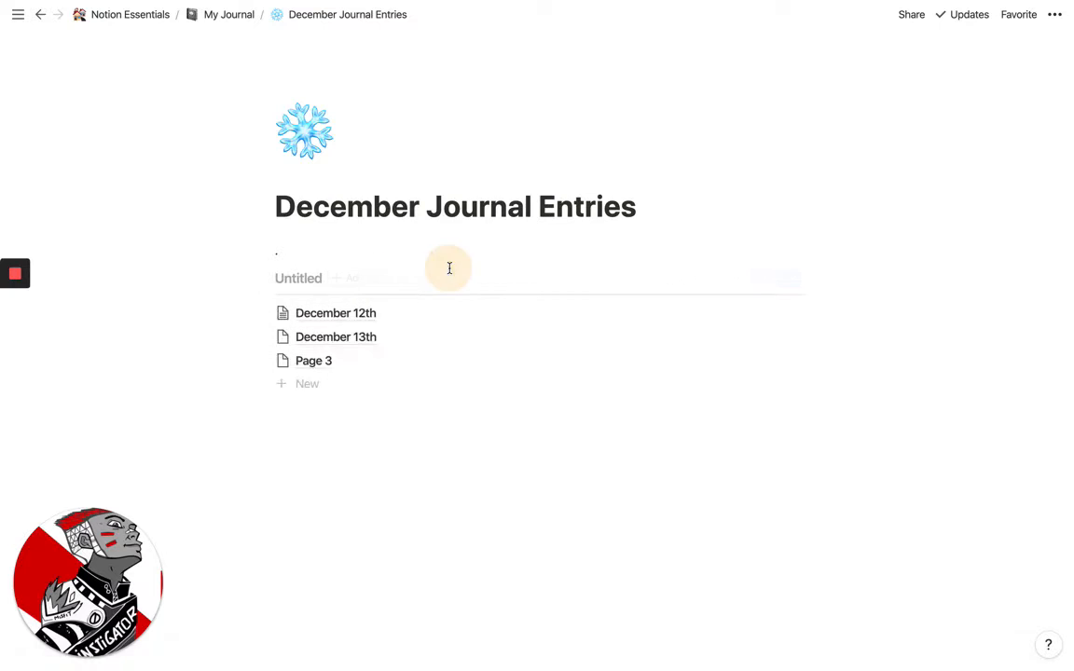
Add an unnamed Board view to the inline database on the December Journal Entries page
{"action": "left_click", "coordinate": [366, 281]}
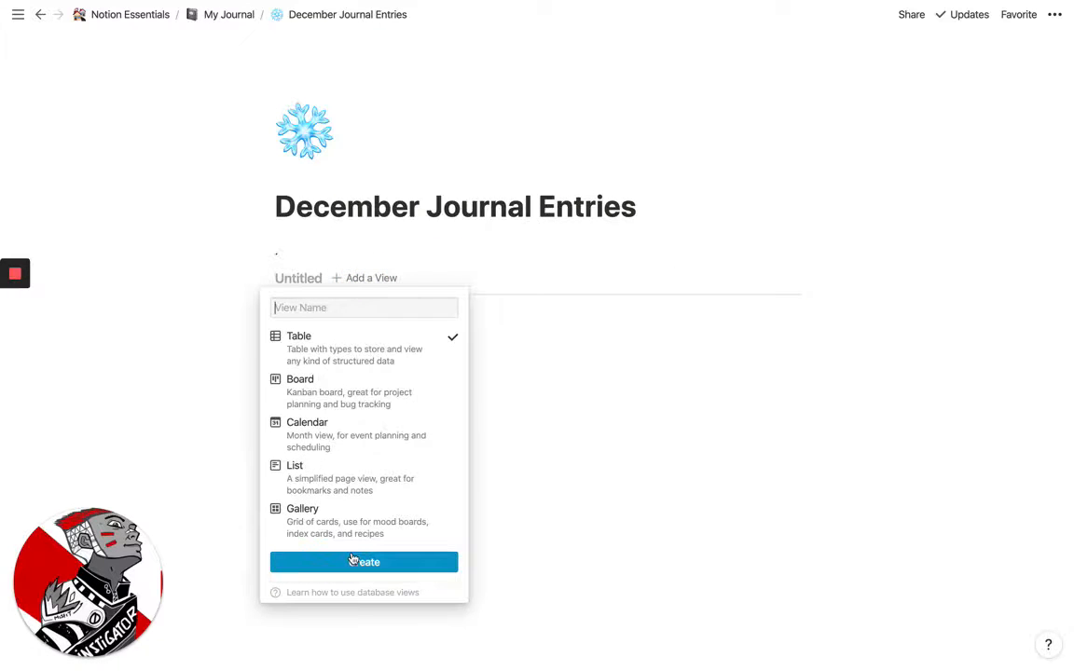
{"action": "left_click", "coordinate": [339, 390]}
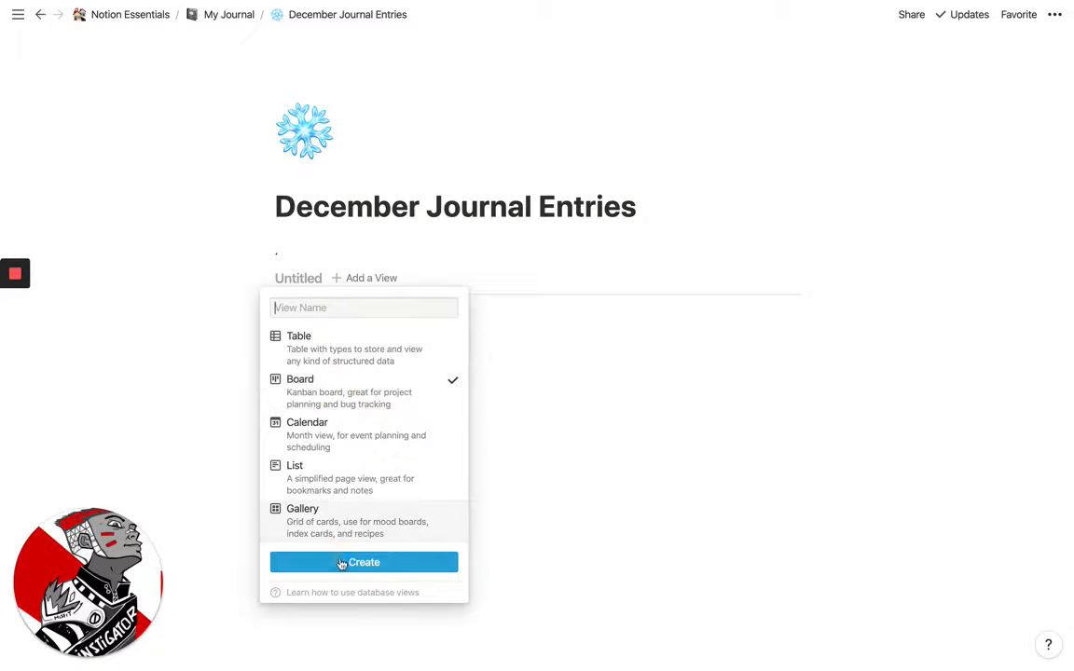
{"action": "left_click", "coordinate": [345, 562]}
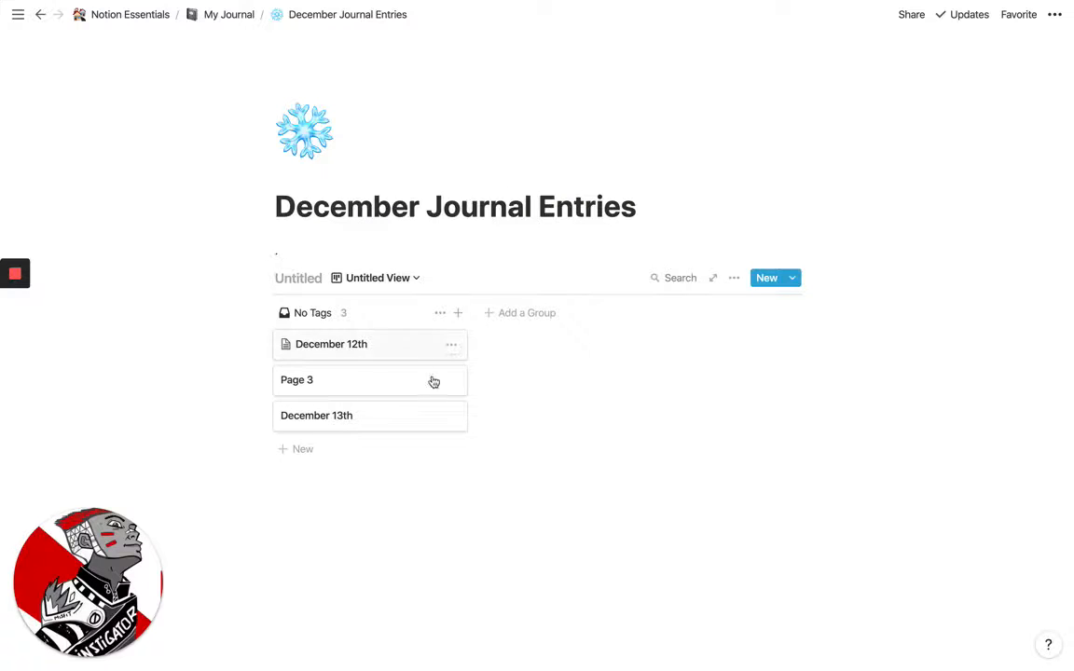
Add an unnamed Calendar view to the inline journal entries database
{"action": "left_click", "coordinate": [413, 285]}
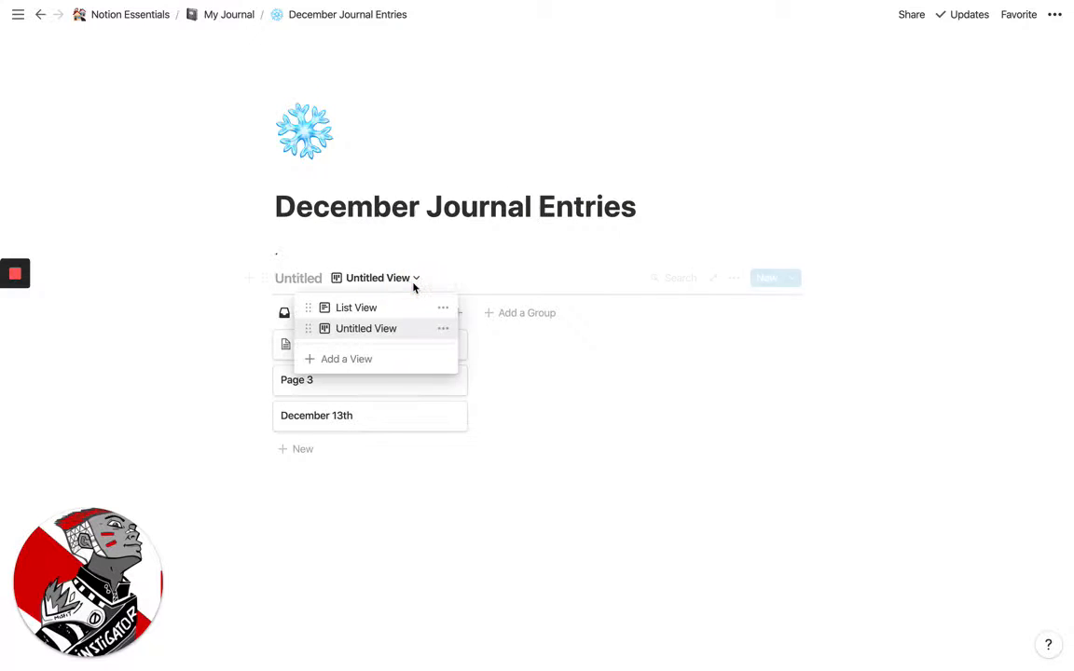
{"action": "left_click", "coordinate": [365, 360]}
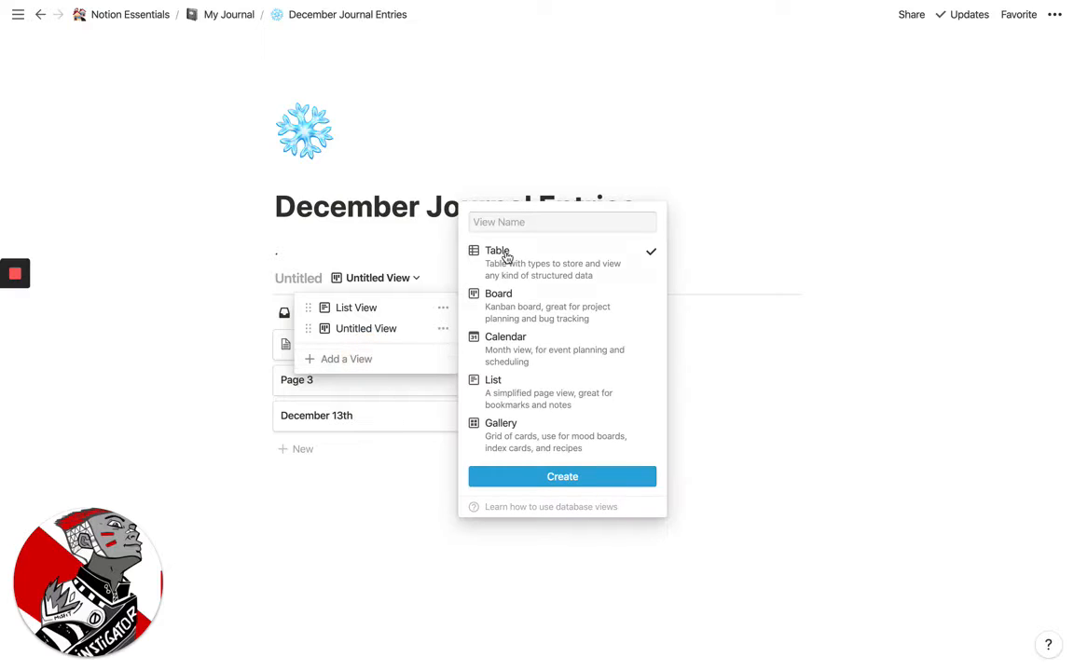
{"action": "left_click", "coordinate": [509, 343]}
{"action": "left_click", "coordinate": [520, 475]}
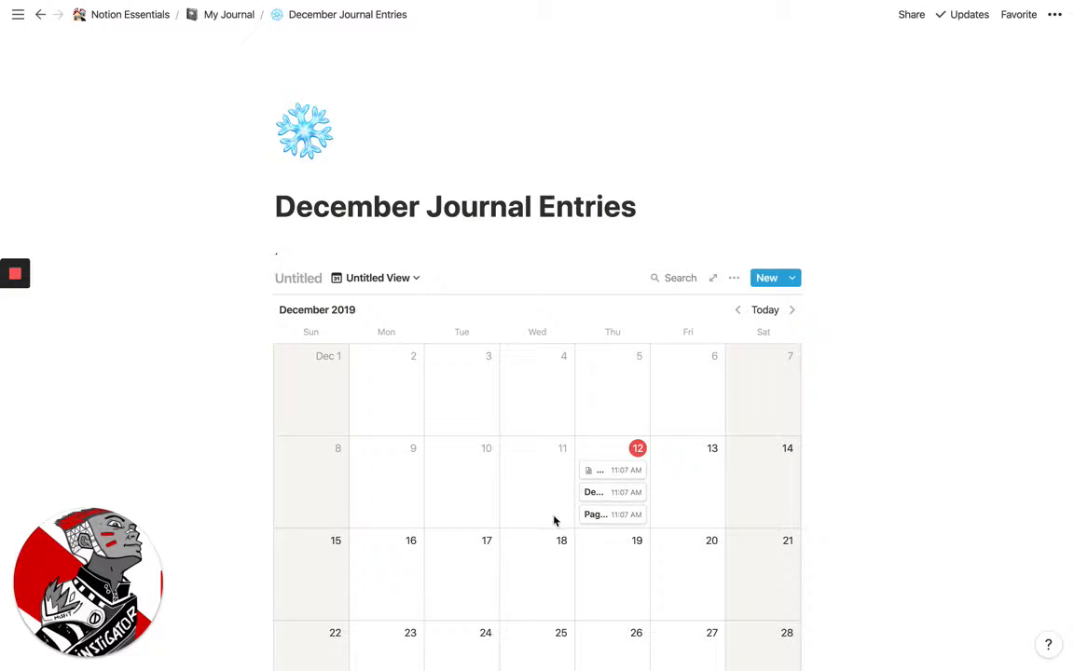
Move the December 13th and Page 3 entries out of the calendar into the page body above the database
{"action": "left_click_drag", "start_coordinate": [594, 492], "coordinate": [680, 465]}
{"action": "left_click_drag", "start_coordinate": [608, 519], "coordinate": [611, 282]}
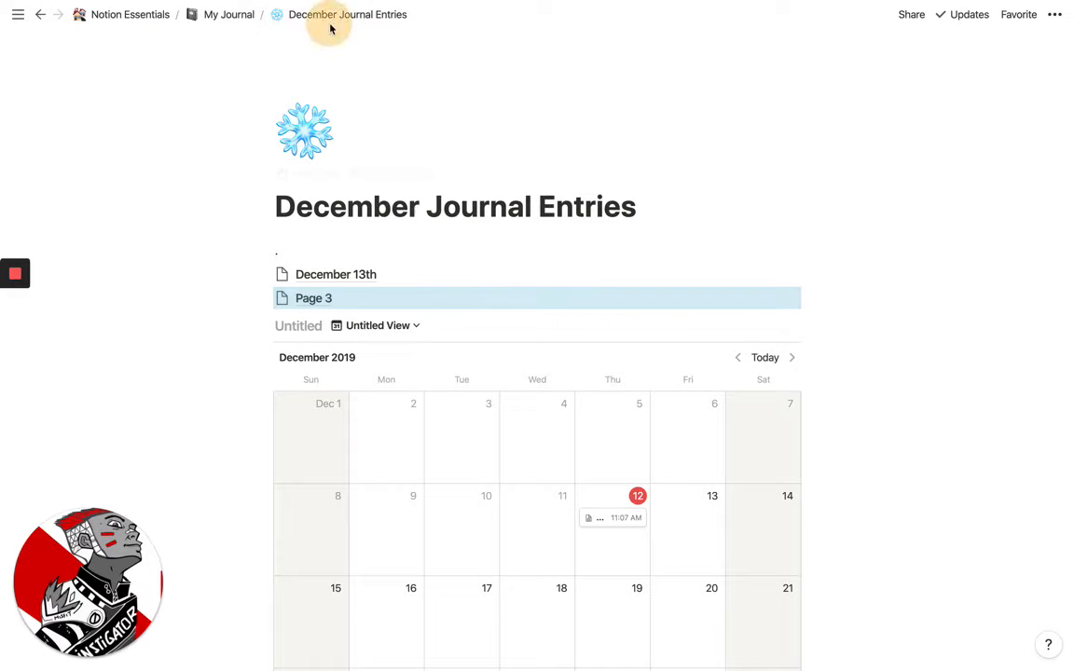
Switch the database to List View, and open and close the December 12th entry
{"action": "left_click", "coordinate": [382, 325]}
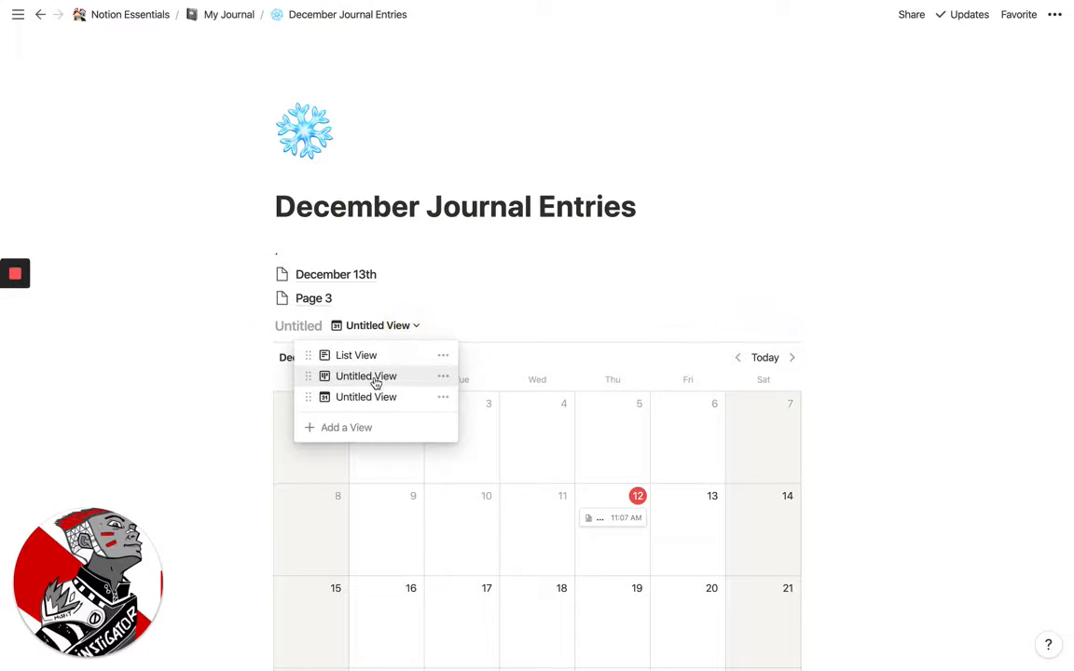
{"action": "left_click", "coordinate": [373, 354]}
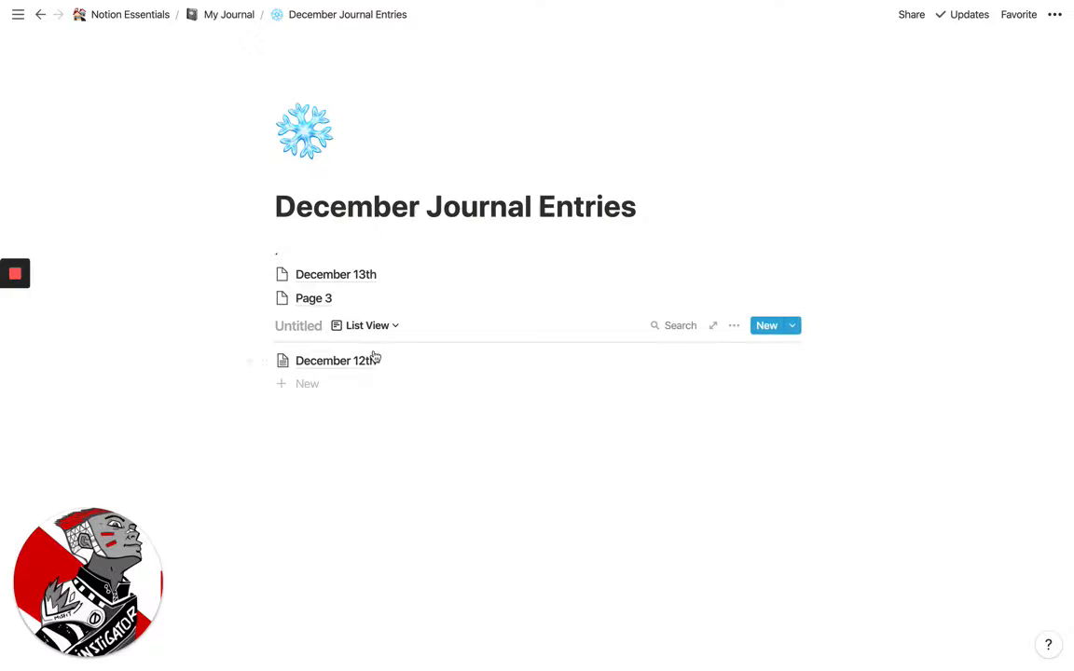
{"action": "left_click", "coordinate": [335, 359]}
{"action": "left_click", "coordinate": [115, 216]}
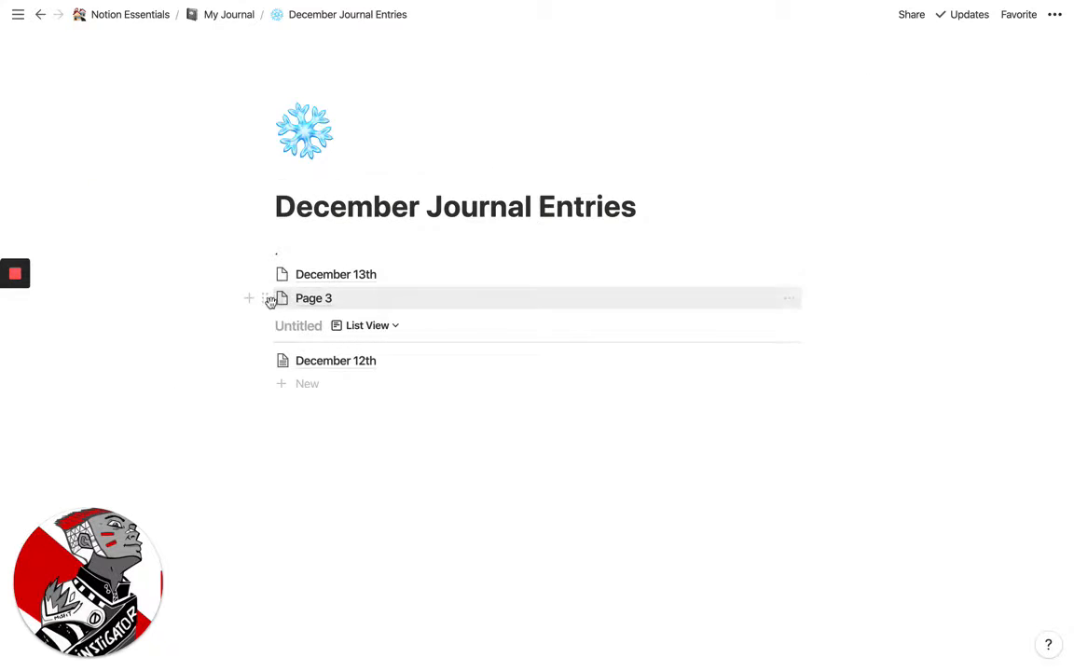
Move Page 3 and December 13th from the page body back into the list database, below December 12th
{"action": "left_click_drag", "start_coordinate": [249, 299], "coordinate": [319, 383]}
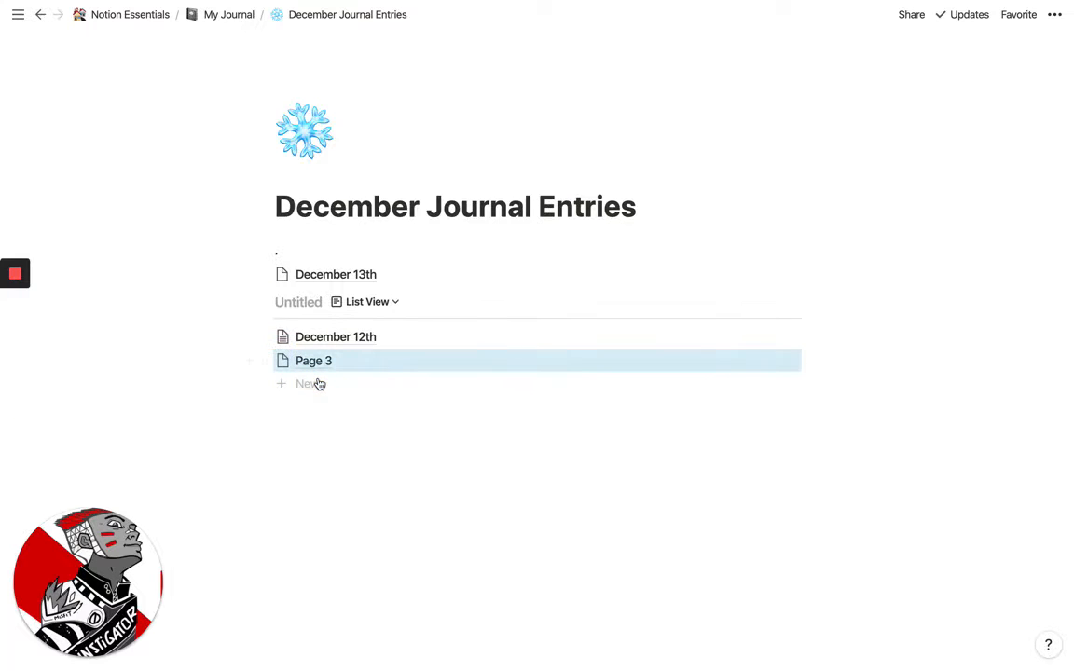
{"action": "left_click_drag", "start_coordinate": [264, 274], "coordinate": [298, 382]}
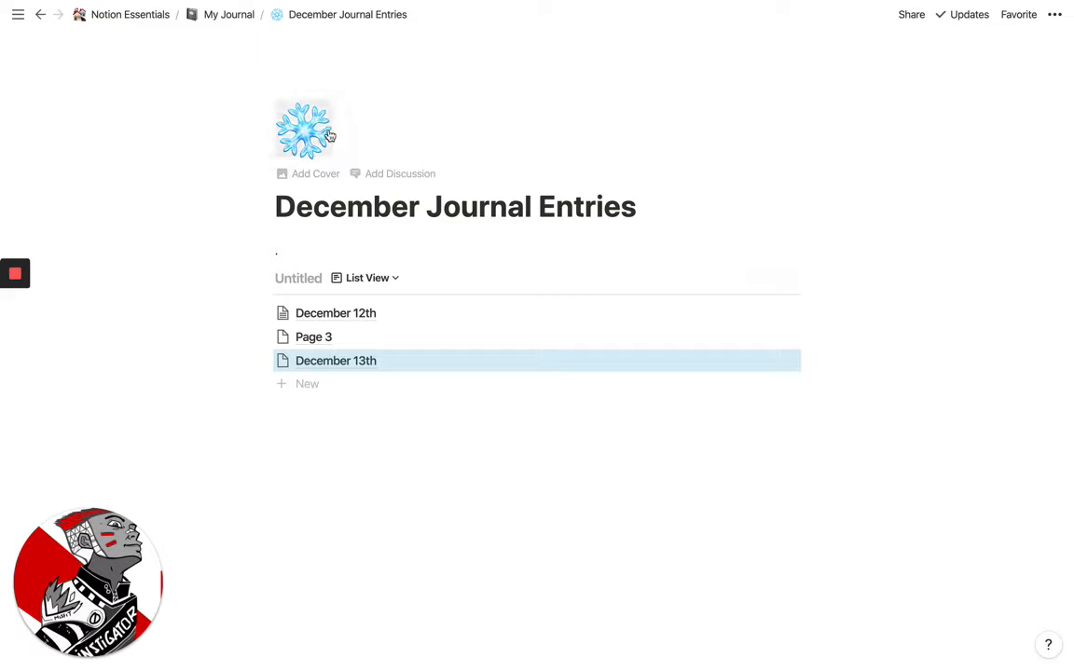